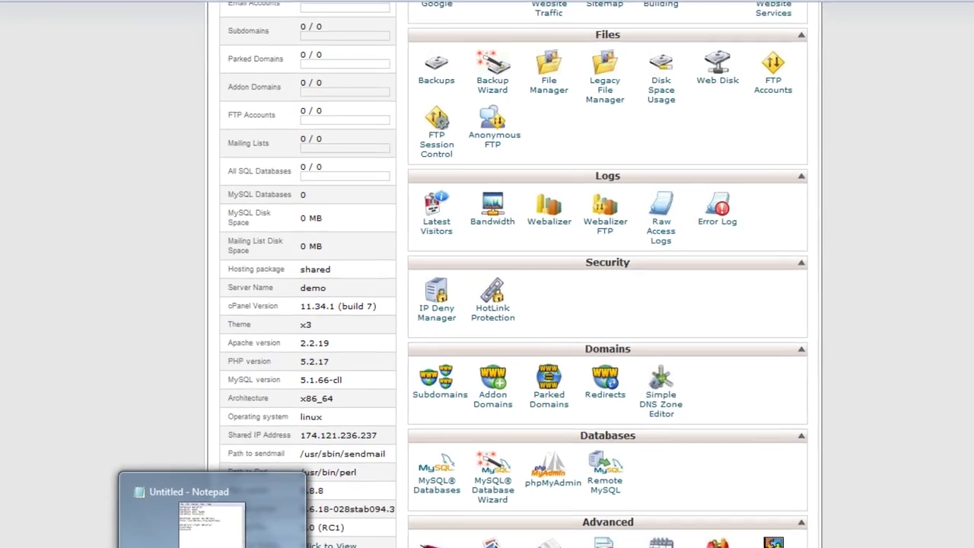
- Bring up the Notepad notes template for database details, download link and WordPress login beside cPanel
{"action": "left_click", "coordinate": [228, 546]}
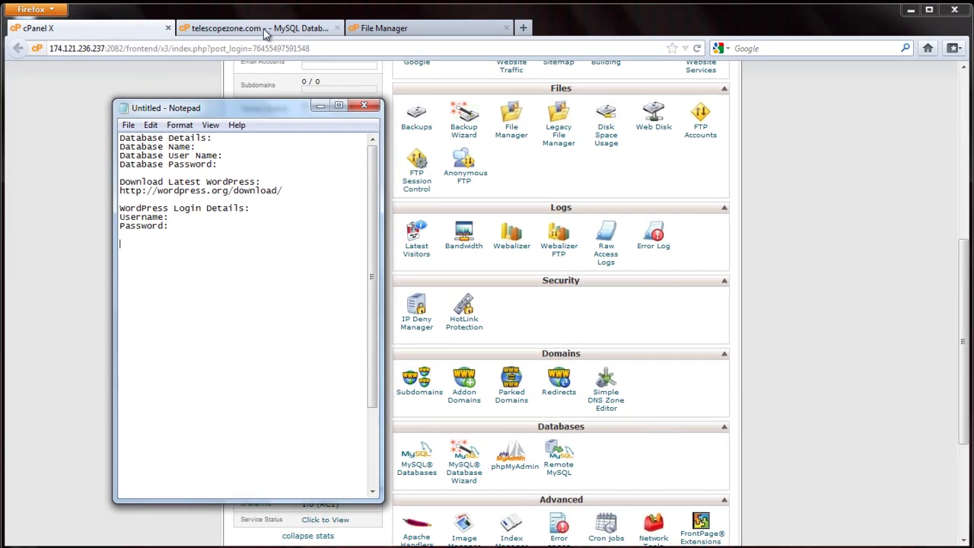
- Create a new MySQL database named wpress, giving telescop_wpress
{"action": "left_click", "coordinate": [259, 28]}
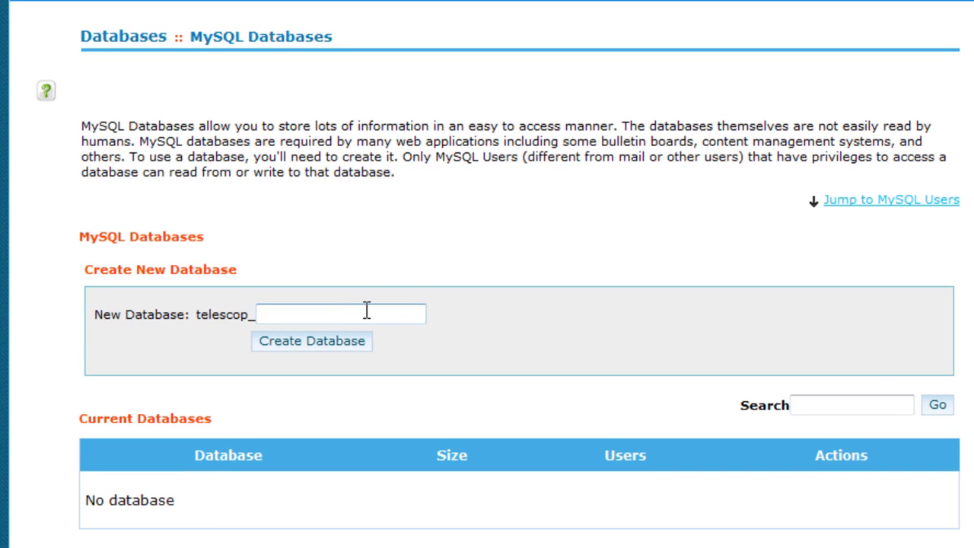
{"action": "type", "text": "wpress"}
{"action": "left_click", "coordinate": [341, 346]}
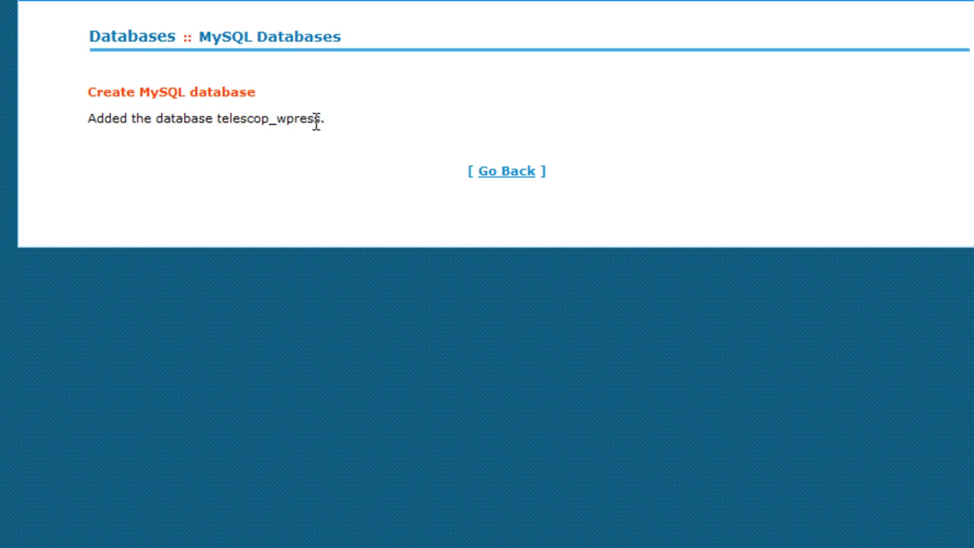
- Copy telescop_wpress into the Notepad notes after Database Name
{"action": "left_click_drag", "start_coordinate": [320, 121], "coordinate": [220, 121]}
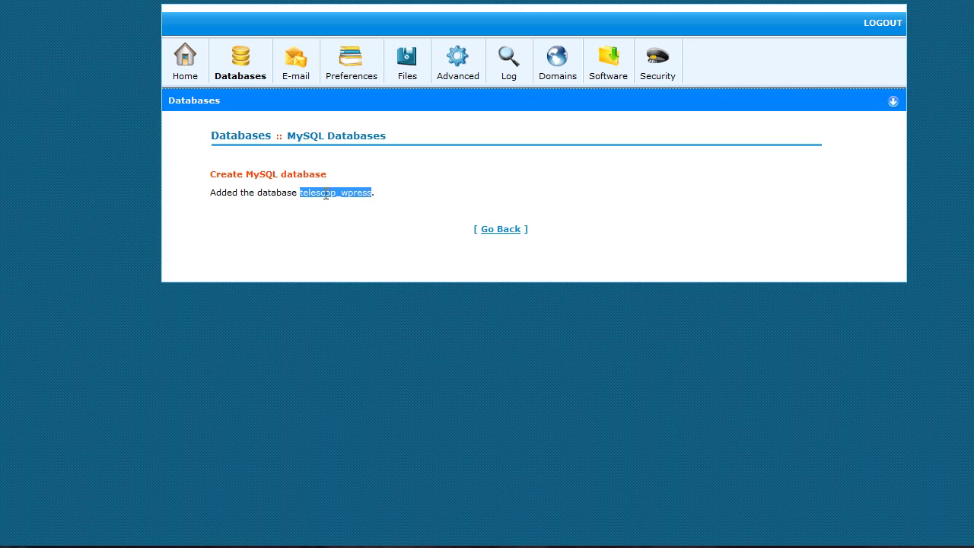
{"action": "right_click", "coordinate": [326, 195]}
{"action": "left_click", "coordinate": [350, 206]}
{"action": "left_click", "coordinate": [426, 546]}
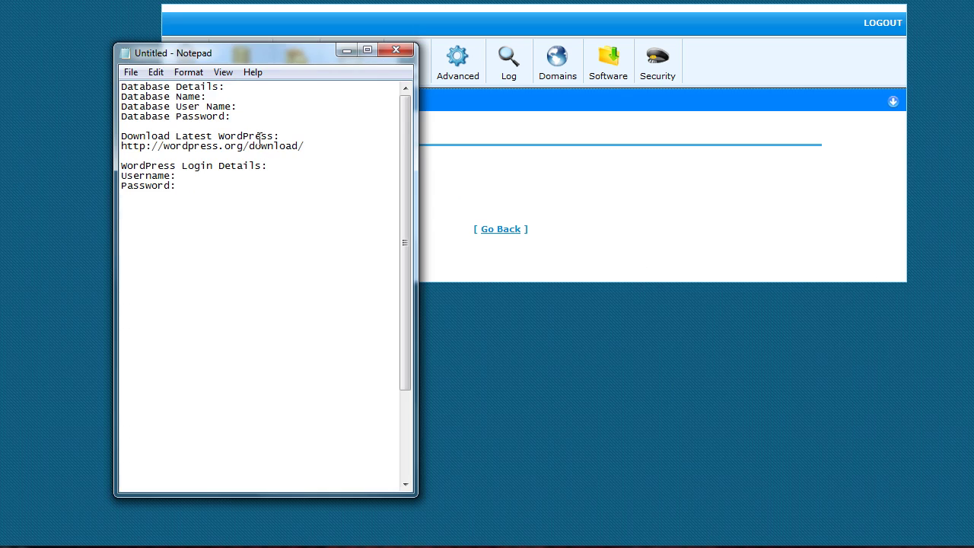
{"action": "right_click", "coordinate": [250, 97]}
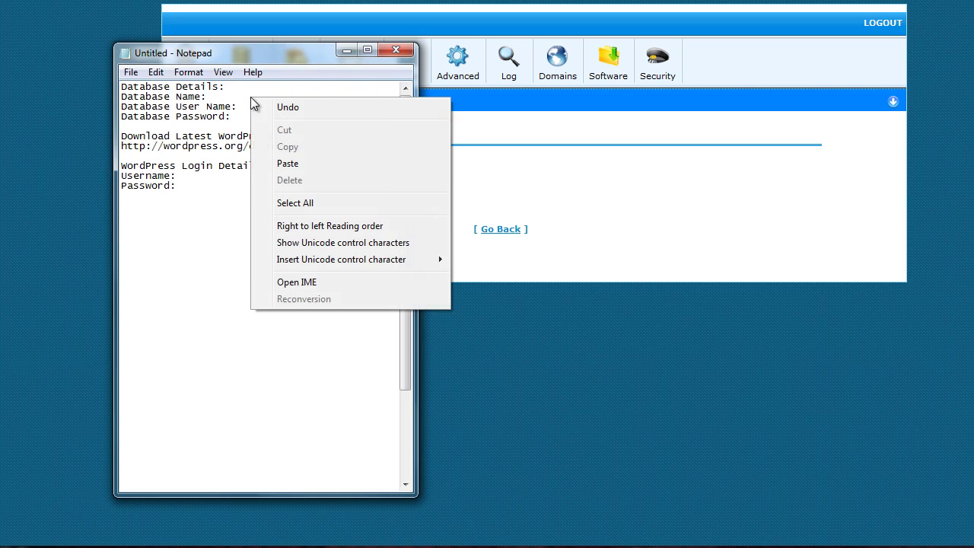
{"action": "left_click", "coordinate": [316, 163]}
- Go back to the MySQL Databases page and scroll down to the MySQL Users form
{"action": "left_click", "coordinate": [629, 195]}
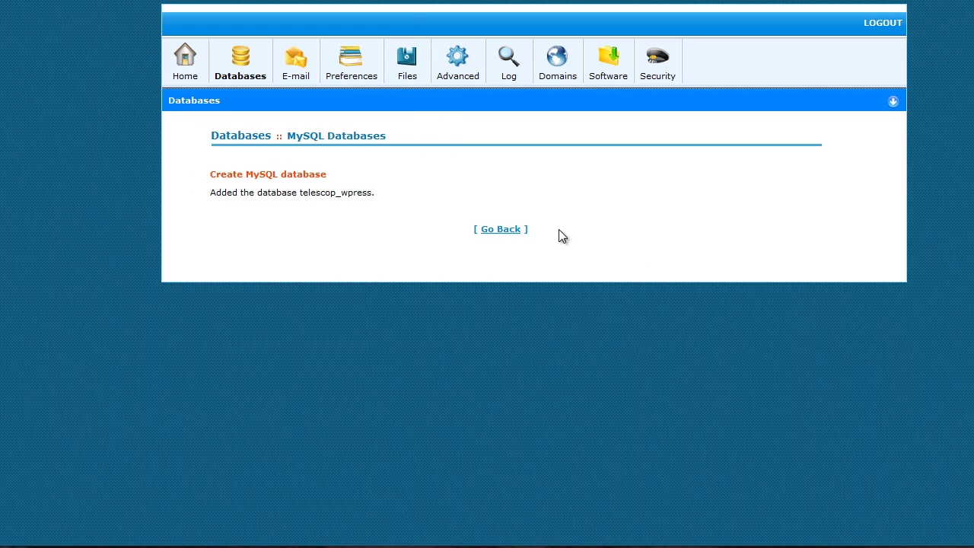
{"action": "left_click", "coordinate": [500, 230]}
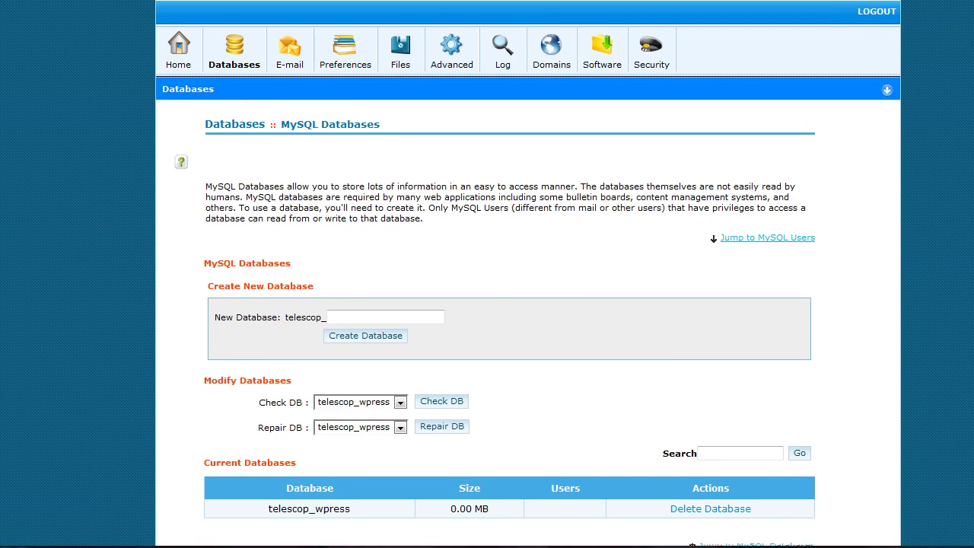
{"action": "scroll", "coordinate": [593, 352], "scroll_direction": "down", "scroll_amount": 5}
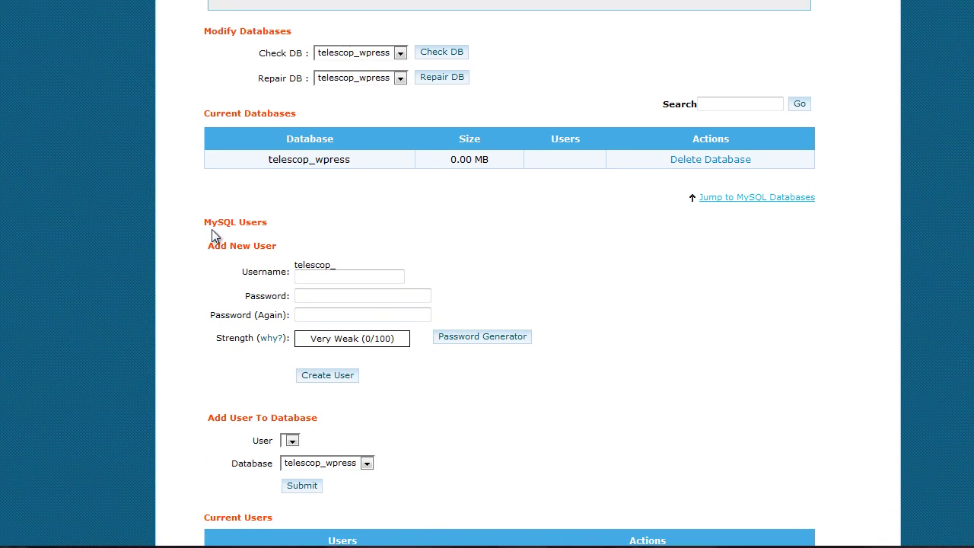
- Create MySQL user wpress, pasting the prepared strong password into both password fields
{"action": "left_click", "coordinate": [319, 278]}
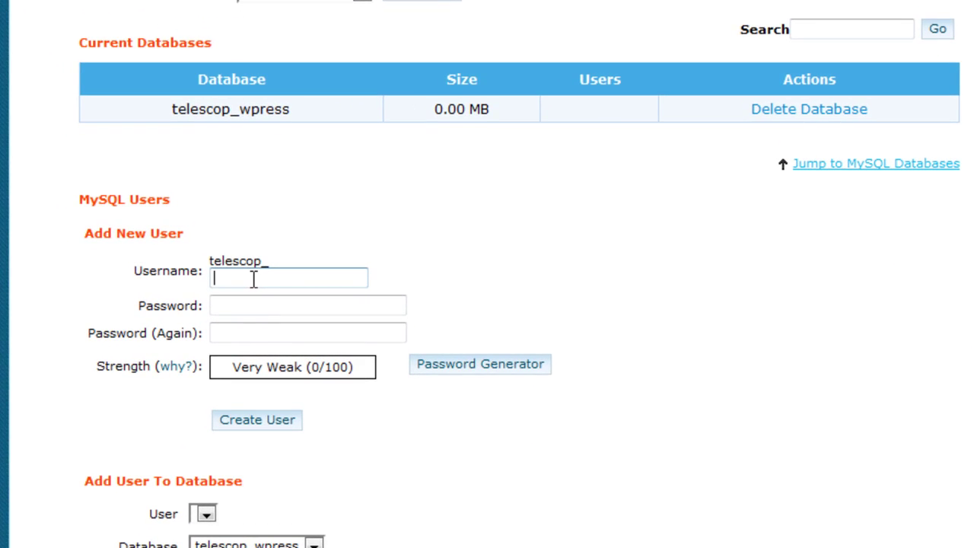
{"action": "type", "text": "wpress"}
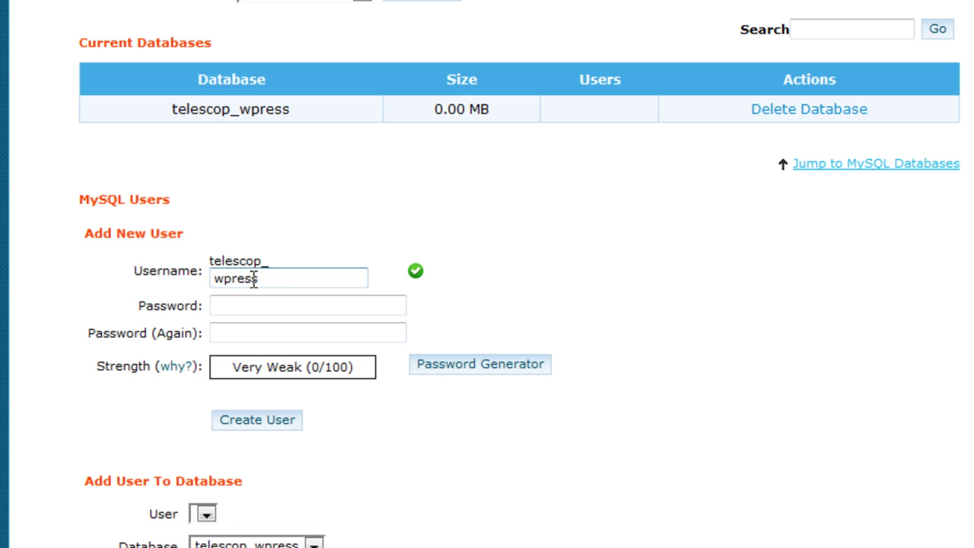
{"action": "key", "text": "Tab"}
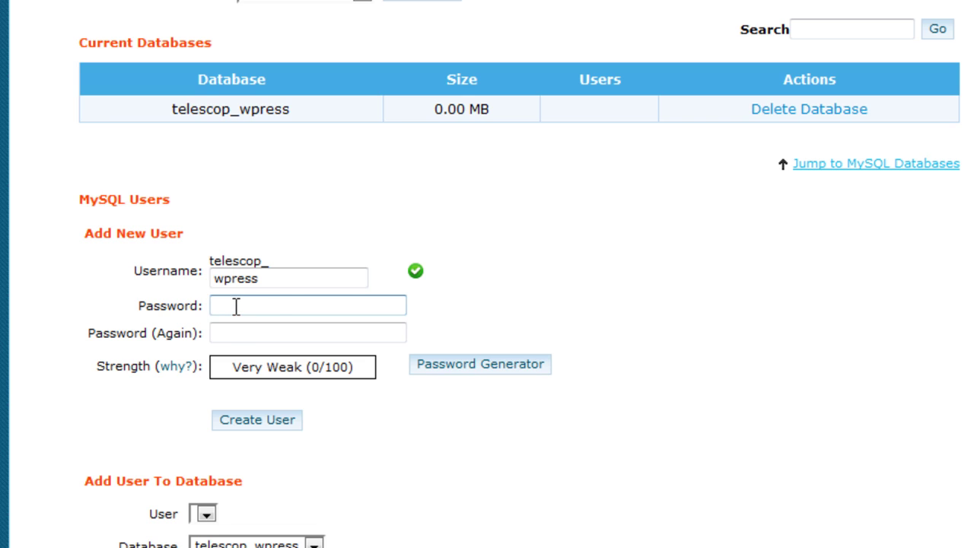
{"action": "key", "text": "ctrl+v"}
{"action": "left_click", "coordinate": [252, 333]}
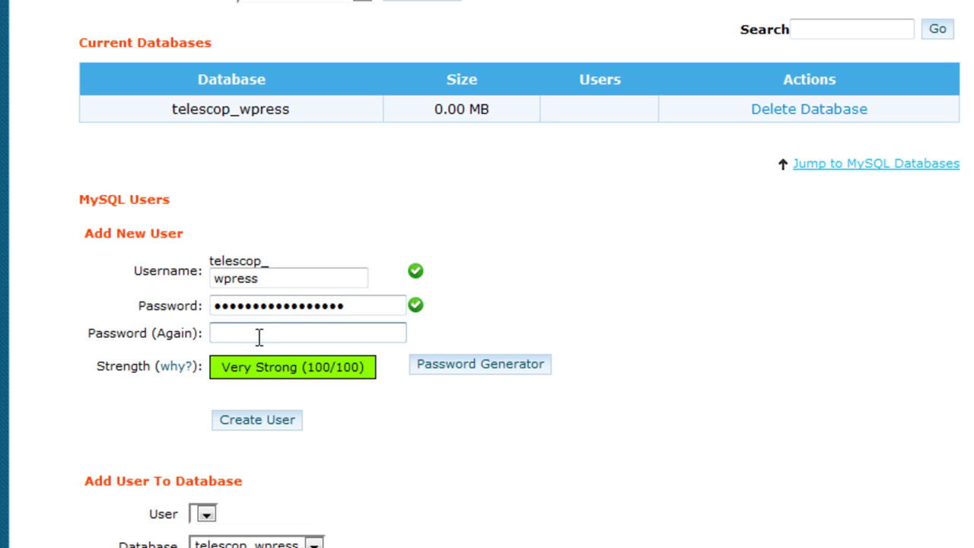
{"action": "key", "text": "ctrl+v"}
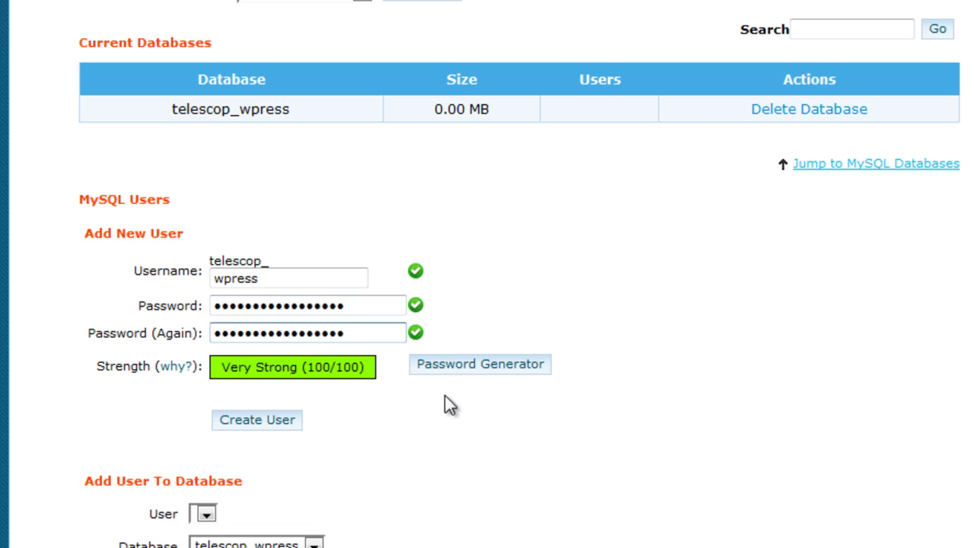
{"action": "left_click", "coordinate": [268, 420]}
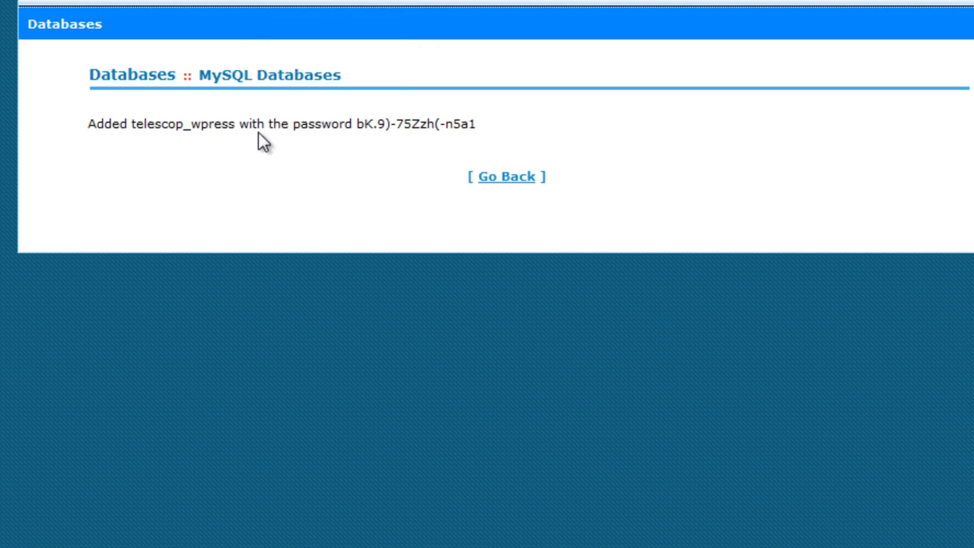
- Copy the user name telescop_wpress into the notes after Database User Name
{"action": "left_click_drag", "start_coordinate": [236, 128], "coordinate": [132, 131]}
{"action": "right_click", "coordinate": [133, 131]}
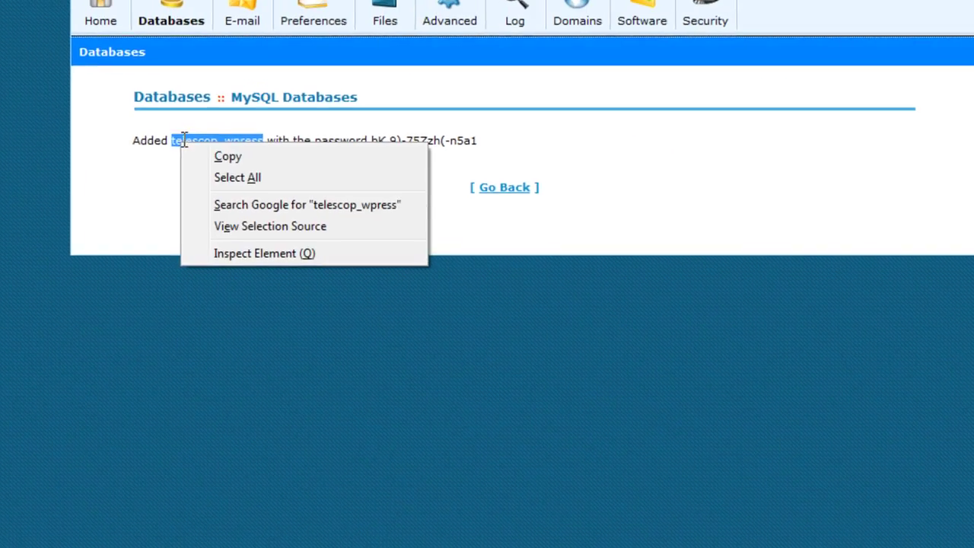
{"action": "left_click", "coordinate": [227, 154]}
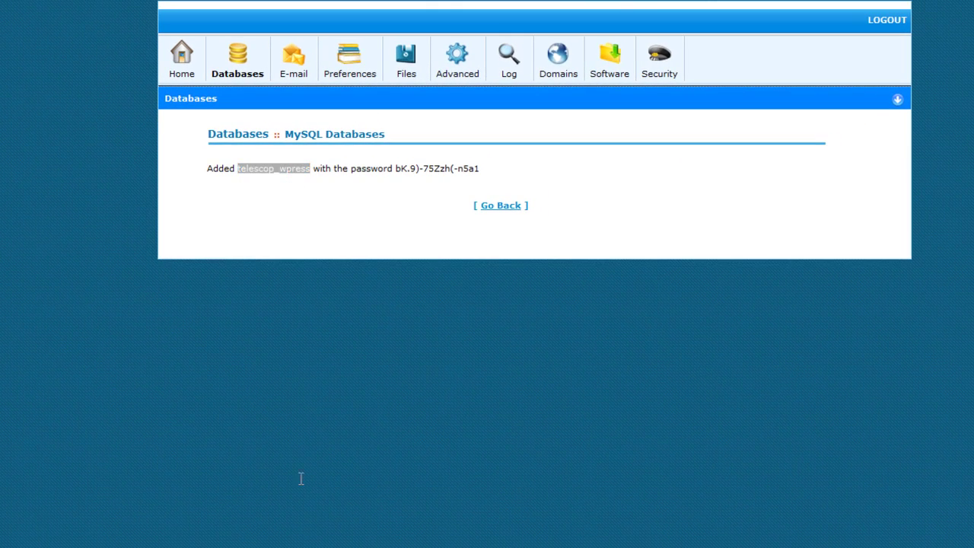
{"action": "left_click", "coordinate": [249, 544]}
{"action": "left_click", "coordinate": [247, 105]}
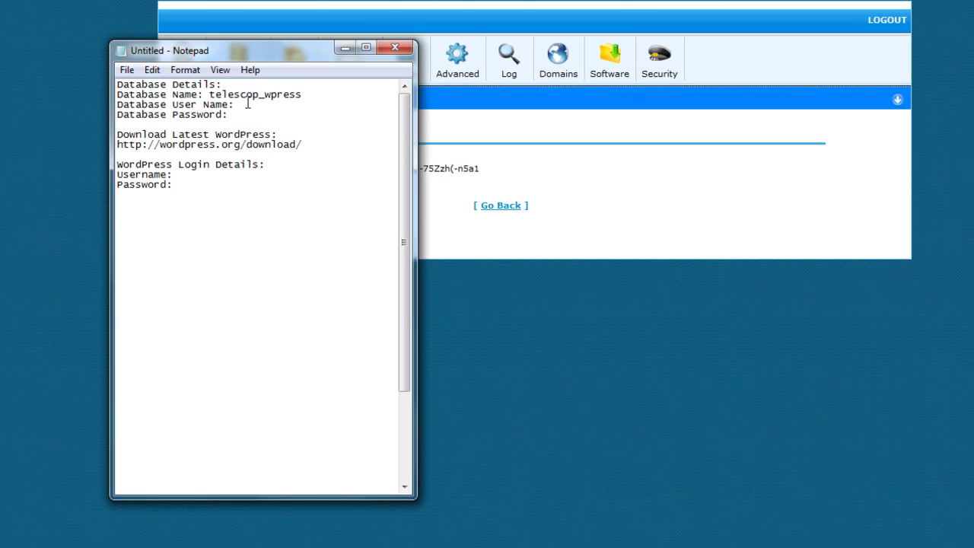
{"action": "right_click", "coordinate": [247, 104]}
{"action": "left_click", "coordinate": [305, 167]}
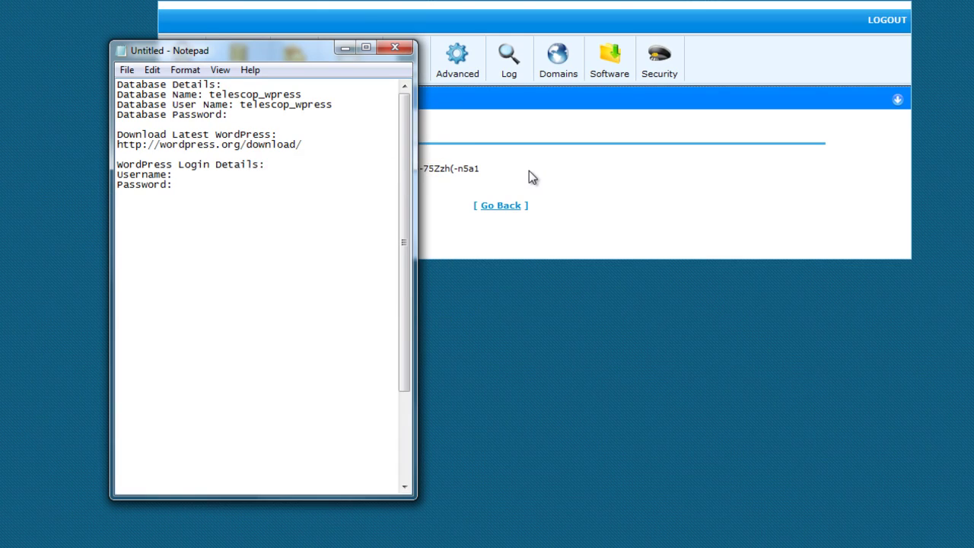
- Copy the generated password from cPanel into the notes after Database Password
{"action": "left_click", "coordinate": [530, 176]}
{"action": "left_click_drag", "start_coordinate": [480, 170], "coordinate": [397, 170]}
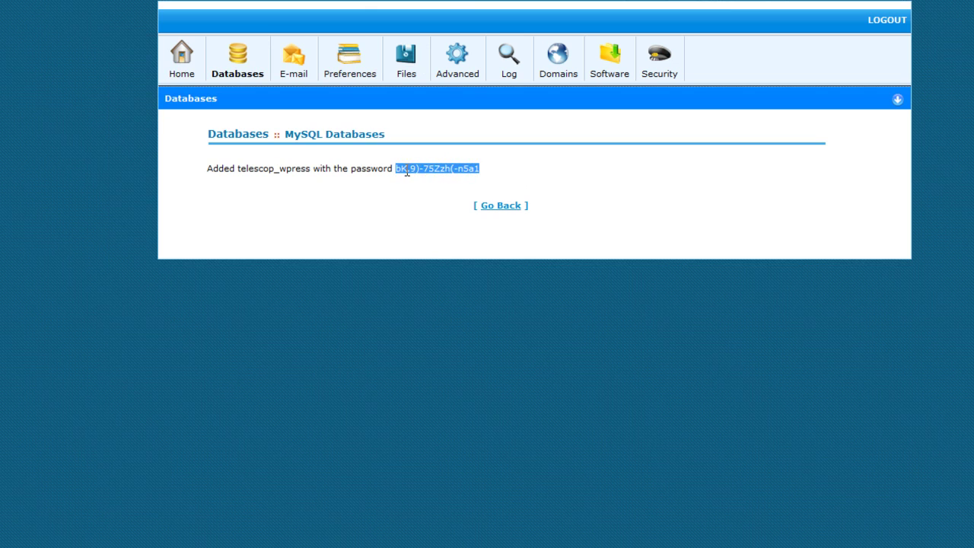
{"action": "right_click", "coordinate": [404, 169]}
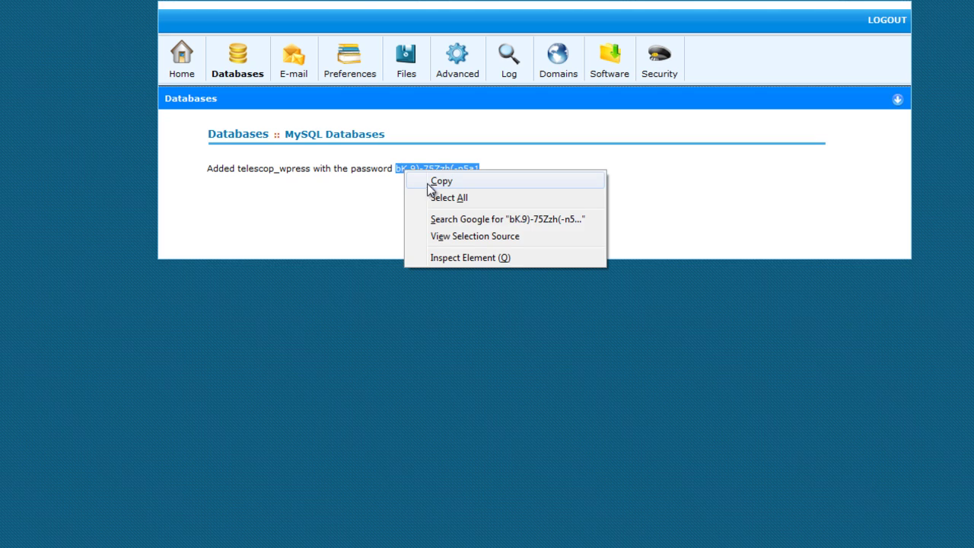
{"action": "left_click", "coordinate": [431, 183]}
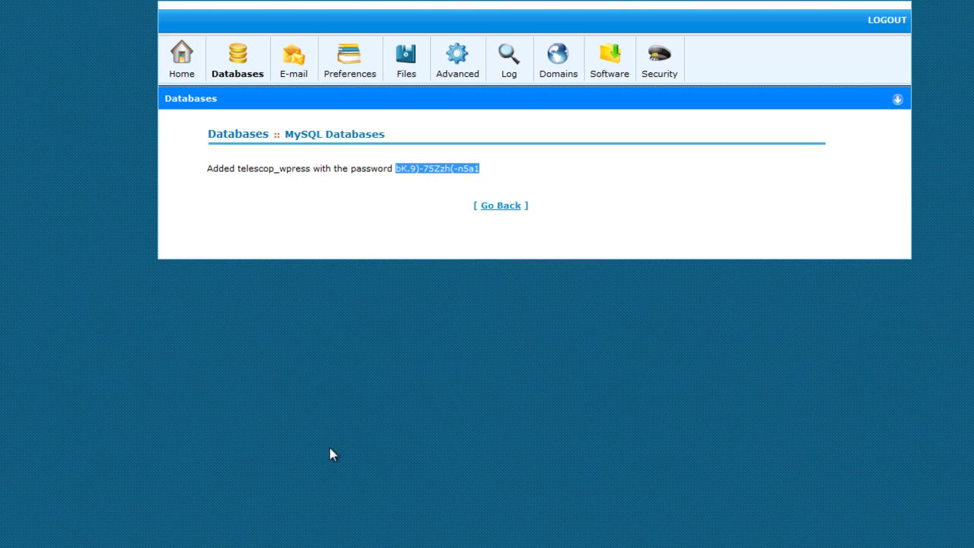
{"action": "key", "text": "alt+Tab"}
{"action": "right_click", "coordinate": [247, 116]}
{"action": "left_click", "coordinate": [300, 187]}
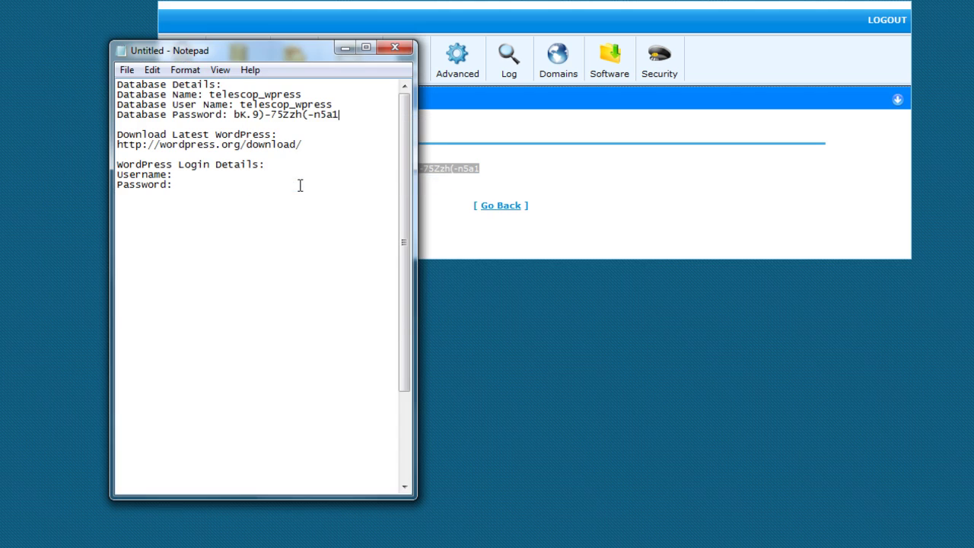
{"action": "left_click", "coordinate": [484, 242]}
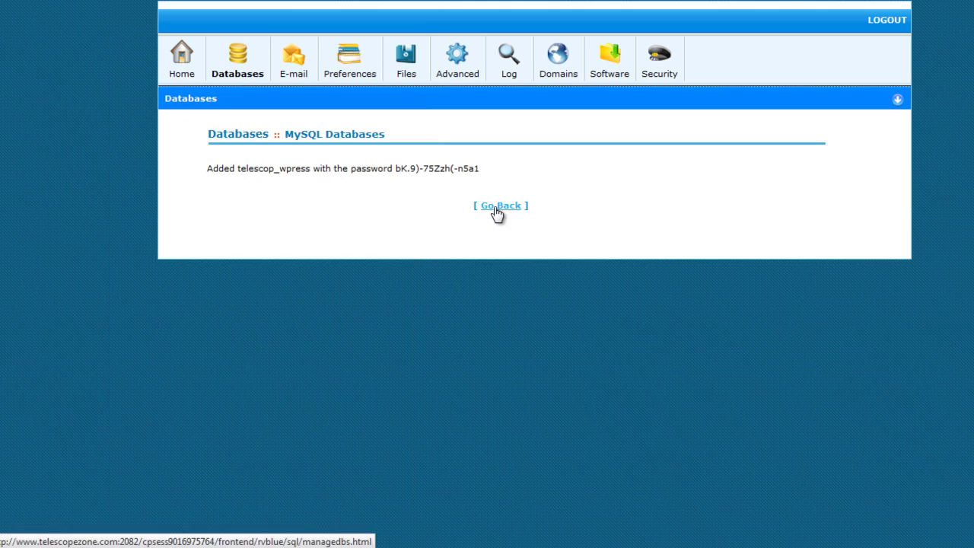
- Add user telescop_wpress to database telescop_wpress with all privileges granted
{"action": "left_click", "coordinate": [495, 207]}
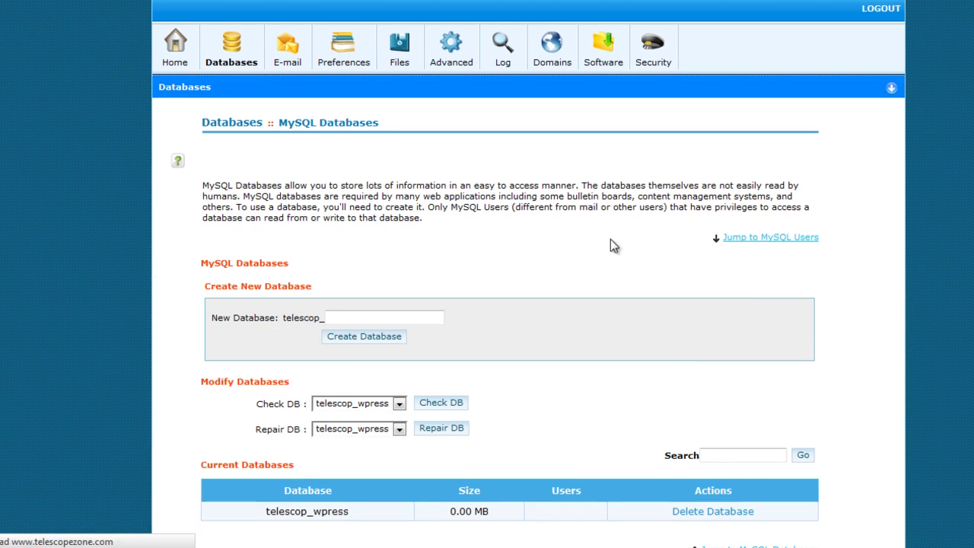
{"action": "scroll", "coordinate": [602, 239], "scroll_direction": "down", "scroll_amount": 3}
{"action": "scroll", "coordinate": [510, 304], "scroll_direction": "down", "scroll_amount": 6}
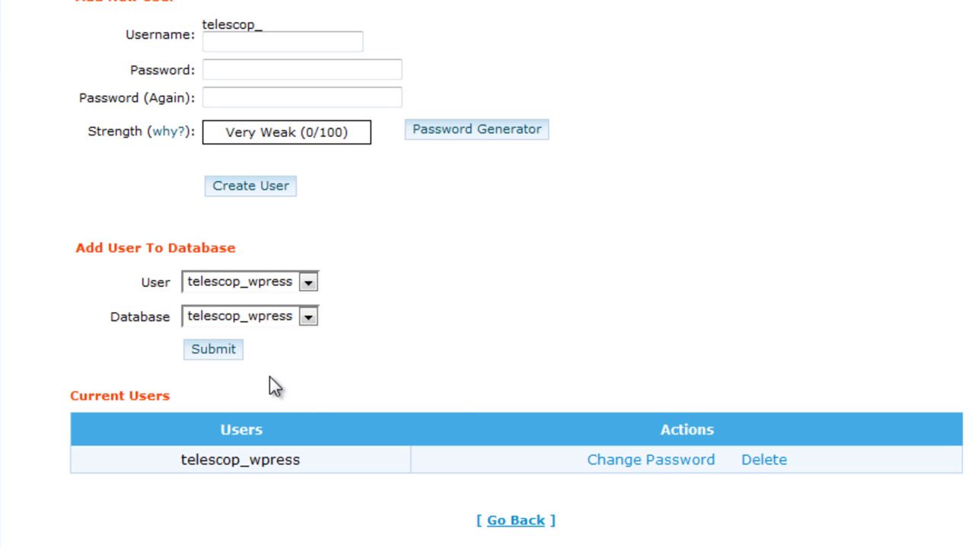
{"action": "left_click", "coordinate": [226, 353]}
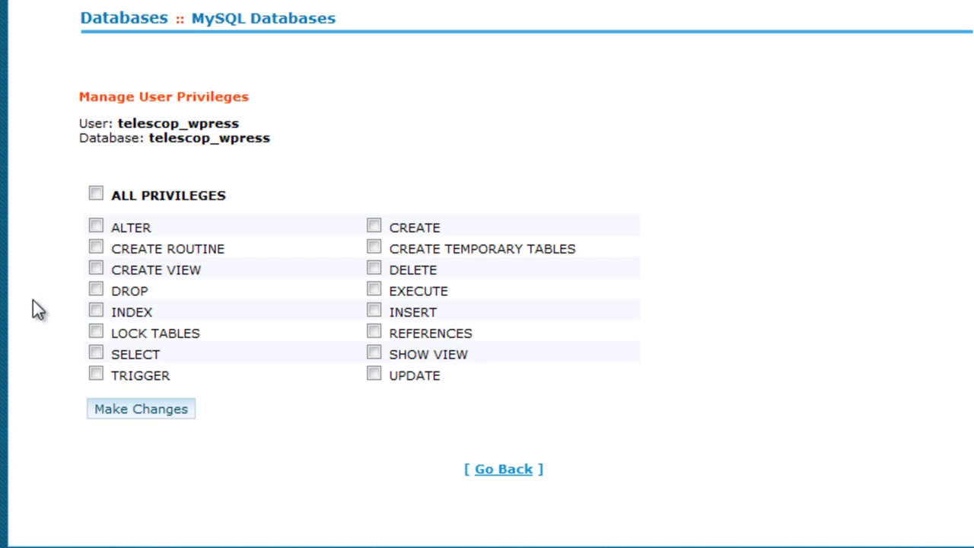
{"action": "left_click", "coordinate": [97, 193]}
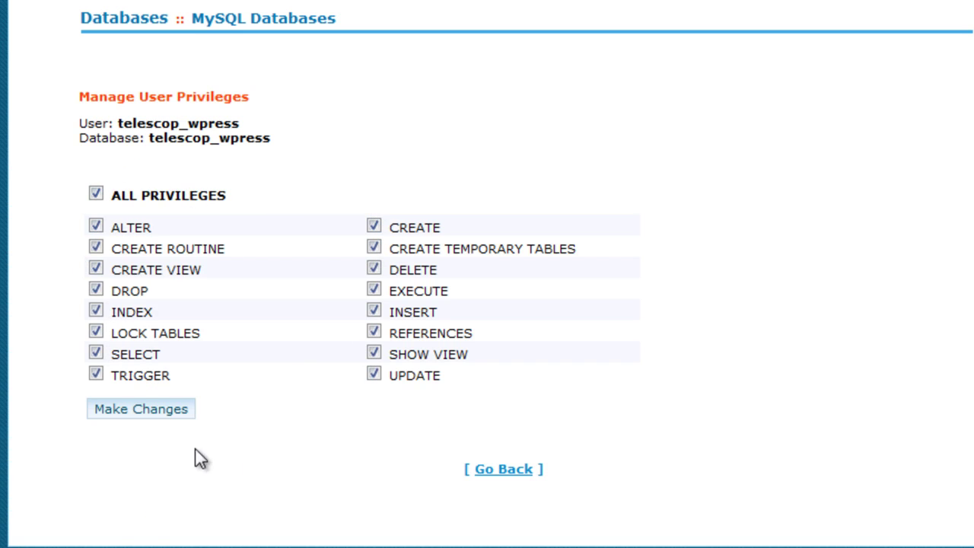
{"action": "left_click", "coordinate": [163, 411]}
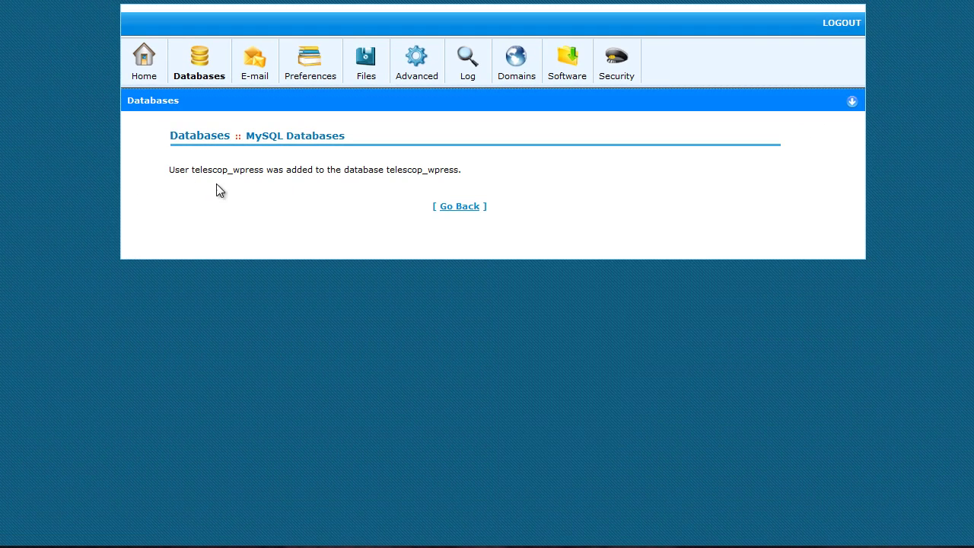
- Return to MySQL Databases and scroll through to check telescop_wpress now has its user assigned
{"action": "left_click", "coordinate": [460, 206]}
{"action": "scroll", "coordinate": [412, 261], "scroll_direction": "down", "scroll_amount": 3}
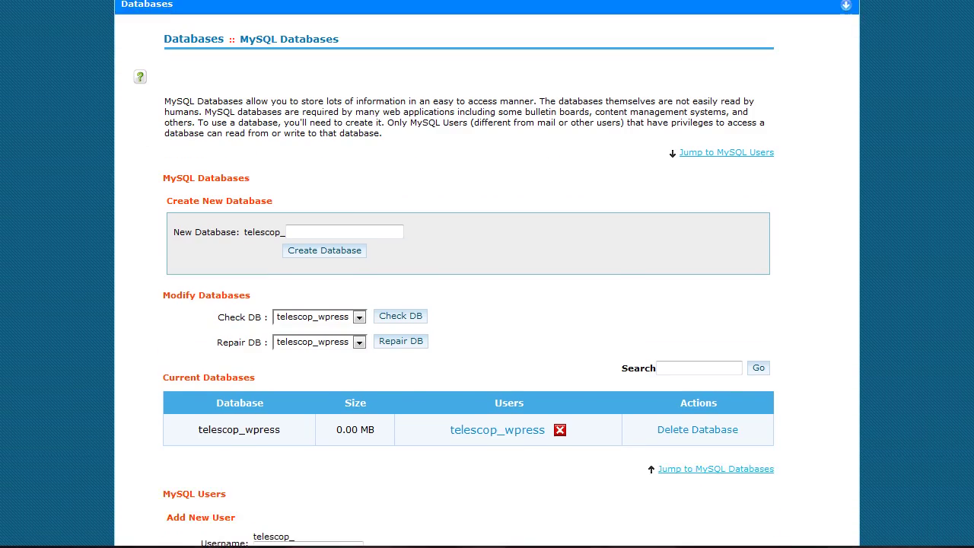
{"action": "scroll", "coordinate": [382, 344], "scroll_direction": "down", "scroll_amount": 3}
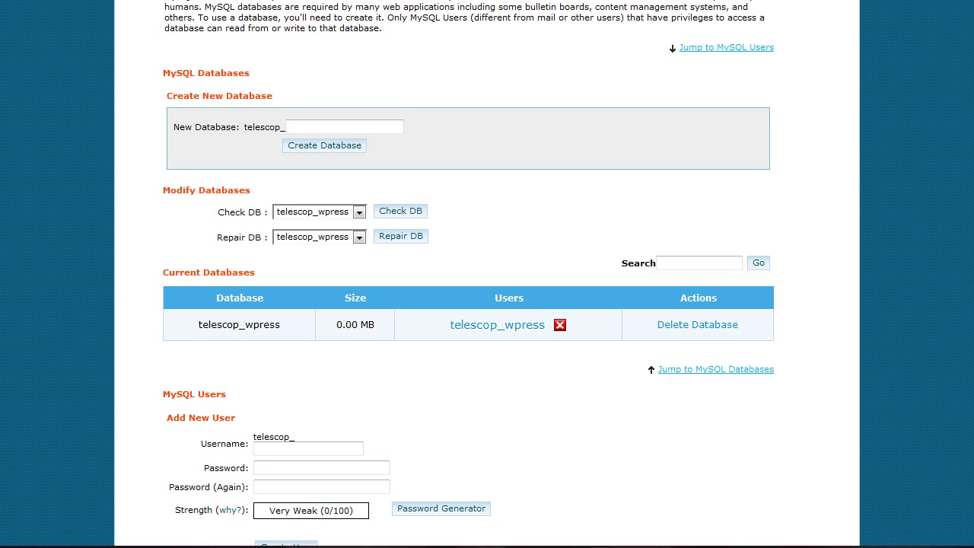
{"action": "scroll", "coordinate": [469, 273], "scroll_direction": "down", "scroll_amount": 3}
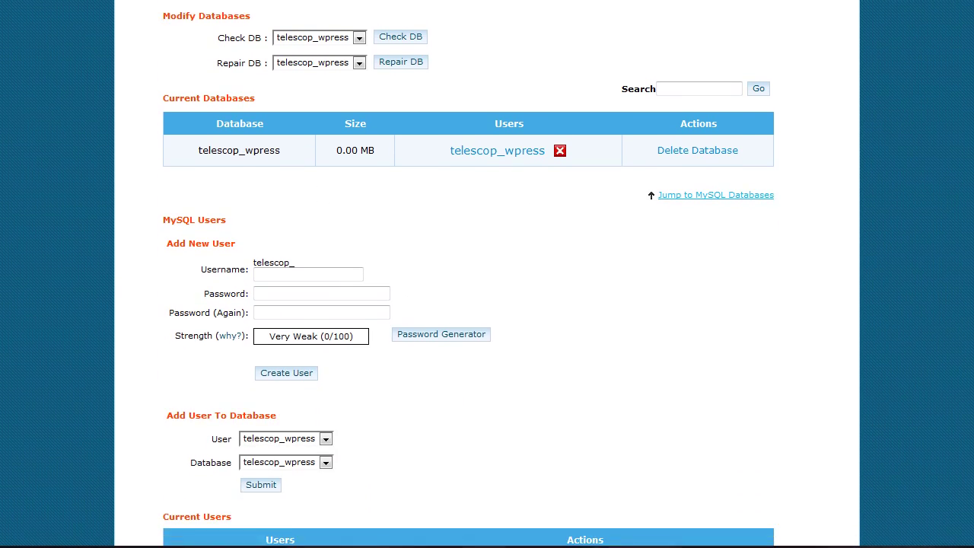
{"action": "scroll", "coordinate": [487, 274], "scroll_direction": "up", "scroll_amount": 5}
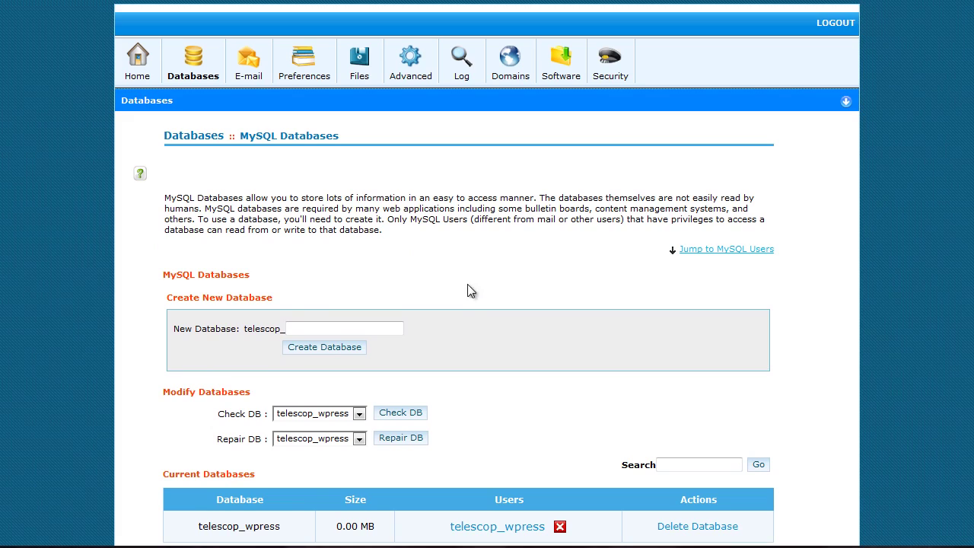
- Copy the WordPress download address from the notes and load it in a new Firefox tab
{"action": "left_click", "coordinate": [204, 545]}
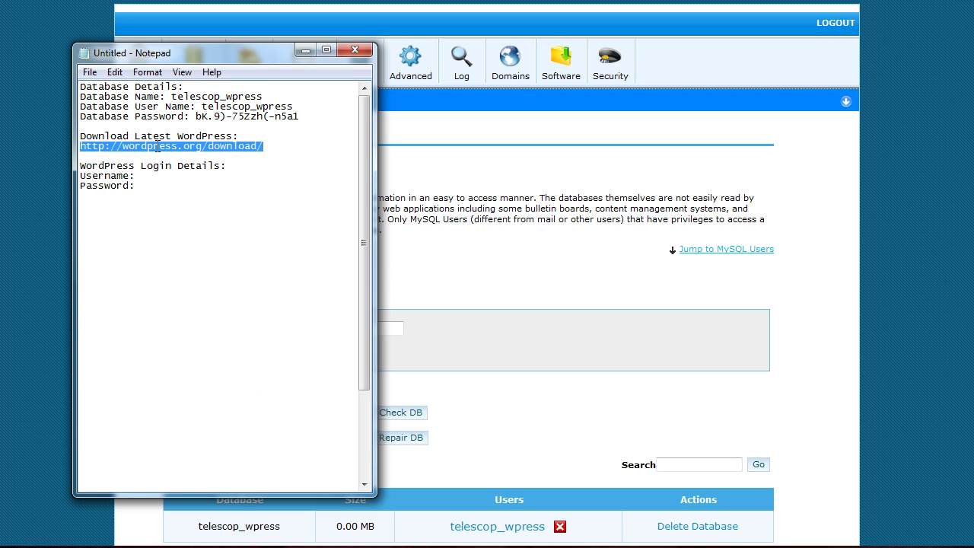
{"action": "right_click", "coordinate": [212, 141]}
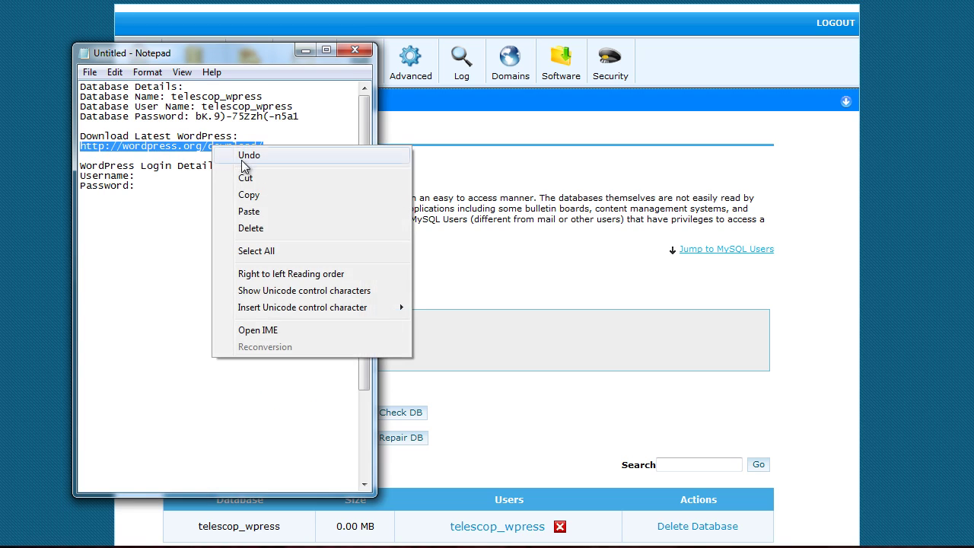
{"action": "left_click", "coordinate": [262, 195]}
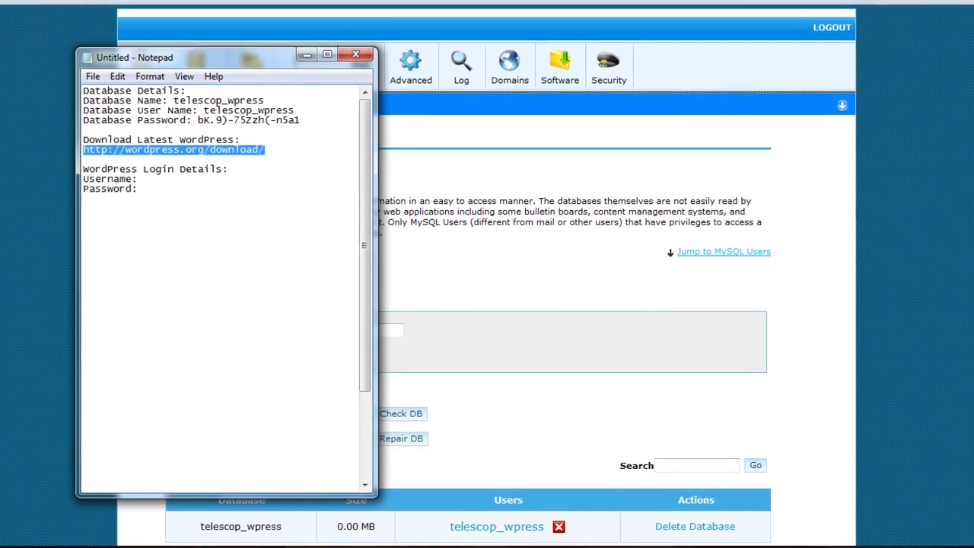
{"action": "left_click", "coordinate": [305, 51]}
{"action": "key", "text": "ctrl+t"}
{"action": "right_click", "coordinate": [279, 48]}
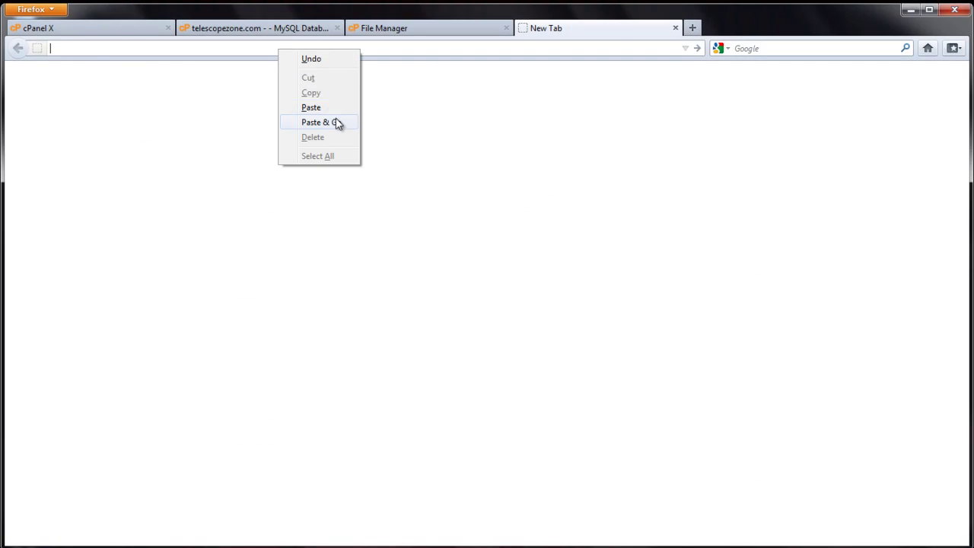
{"action": "left_click", "coordinate": [335, 122]}
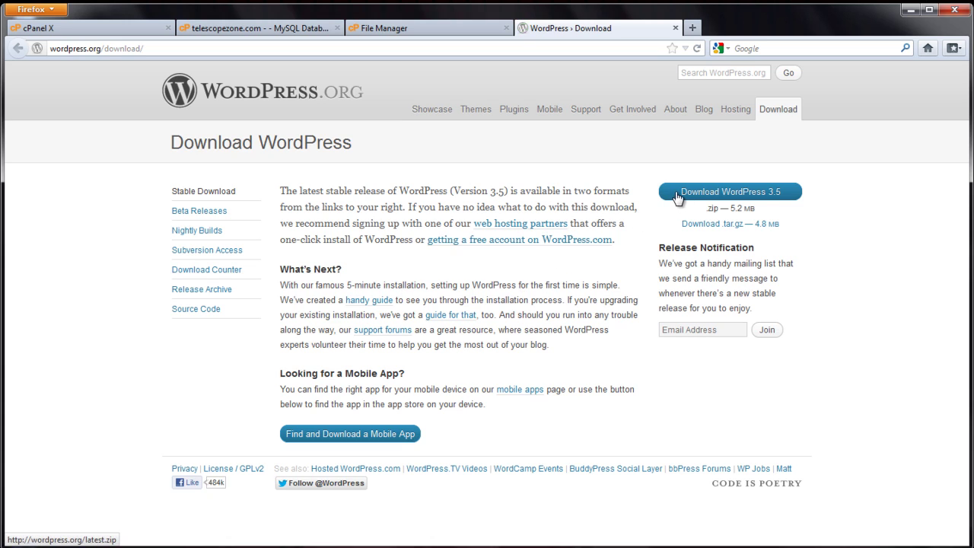
{"action": "left_click", "coordinate": [715, 196]}
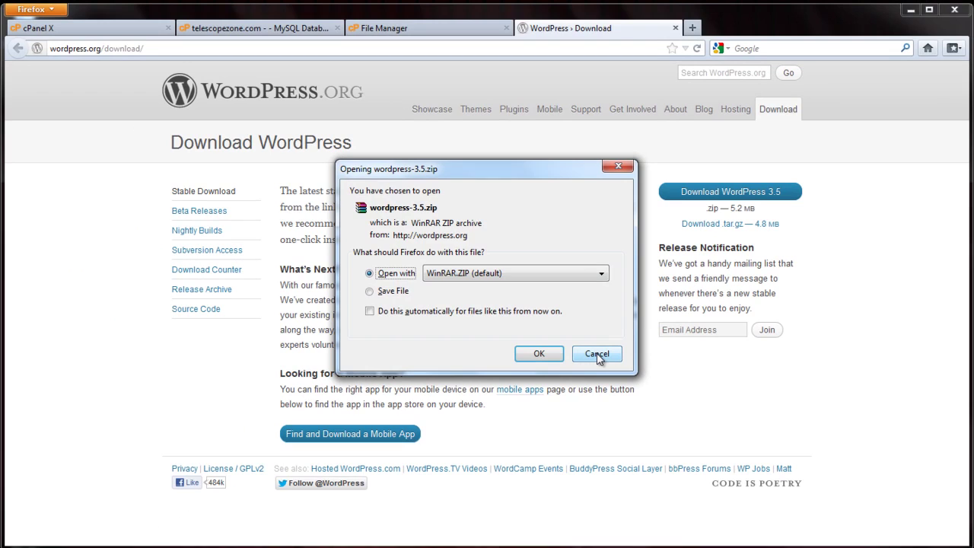
{"action": "left_click", "coordinate": [597, 354]}
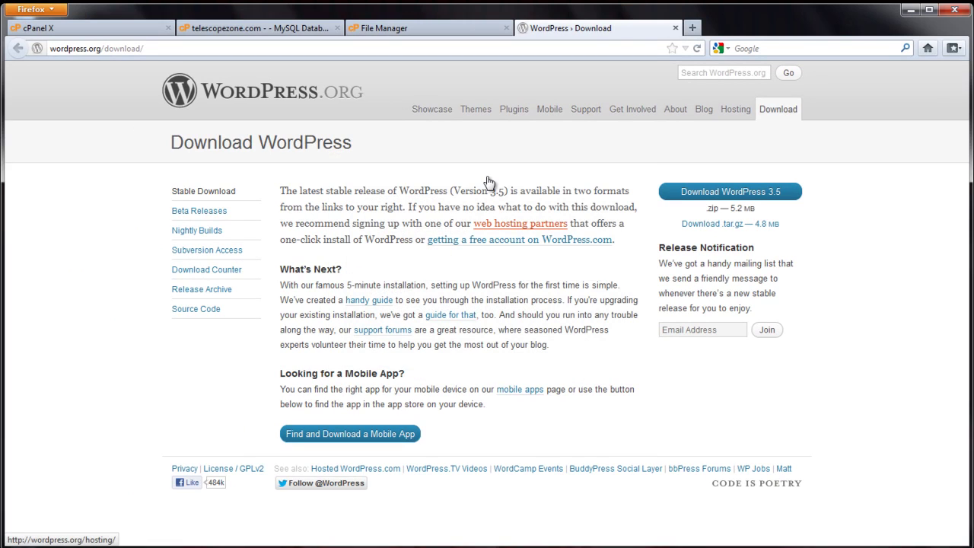
- Open File Manager at the web root with hidden files such as .htaccess shown
{"action": "left_click", "coordinate": [65, 31]}
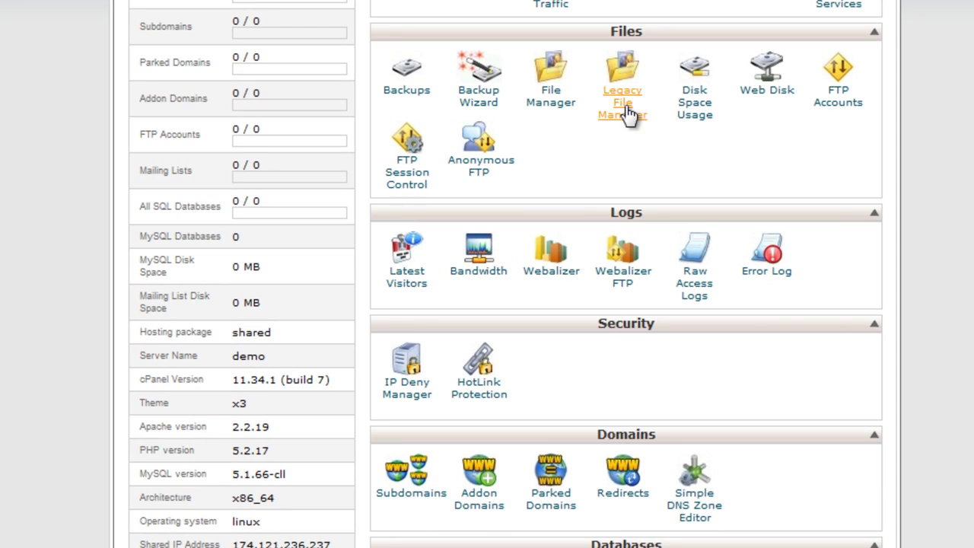
{"action": "left_click", "coordinate": [544, 107]}
{"action": "left_click_drag", "start_coordinate": [503, 212], "coordinate": [598, 205]}
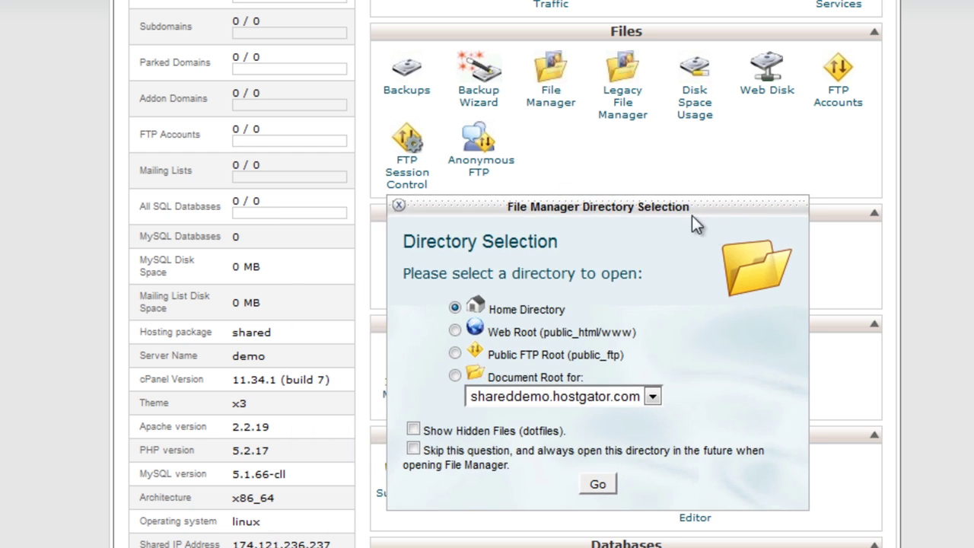
{"action": "left_click", "coordinate": [455, 331]}
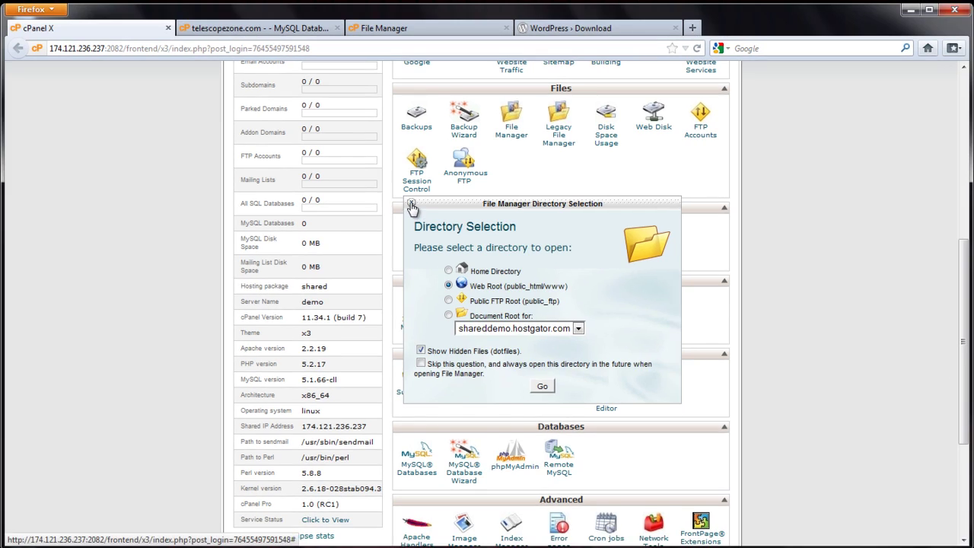
{"action": "left_click", "coordinate": [411, 205]}
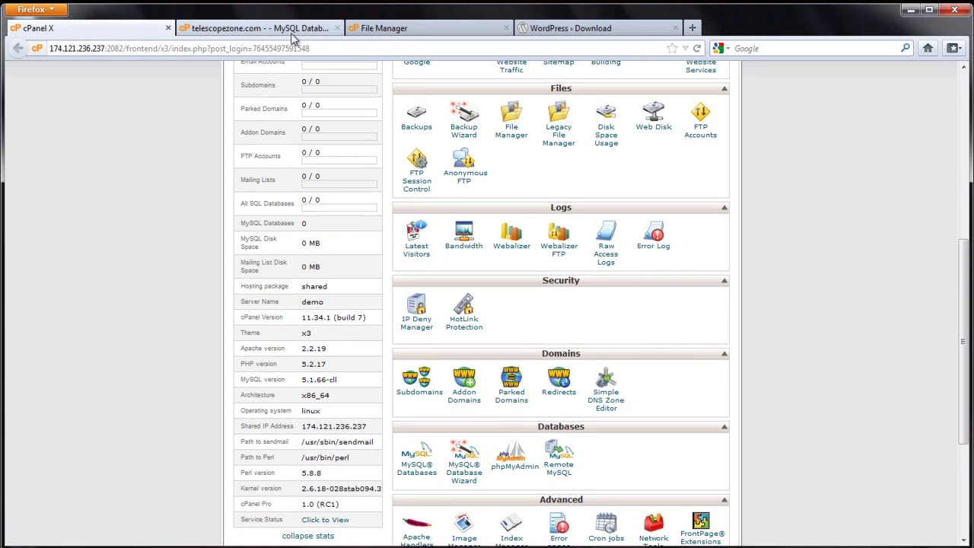
{"action": "left_click", "coordinate": [386, 31]}
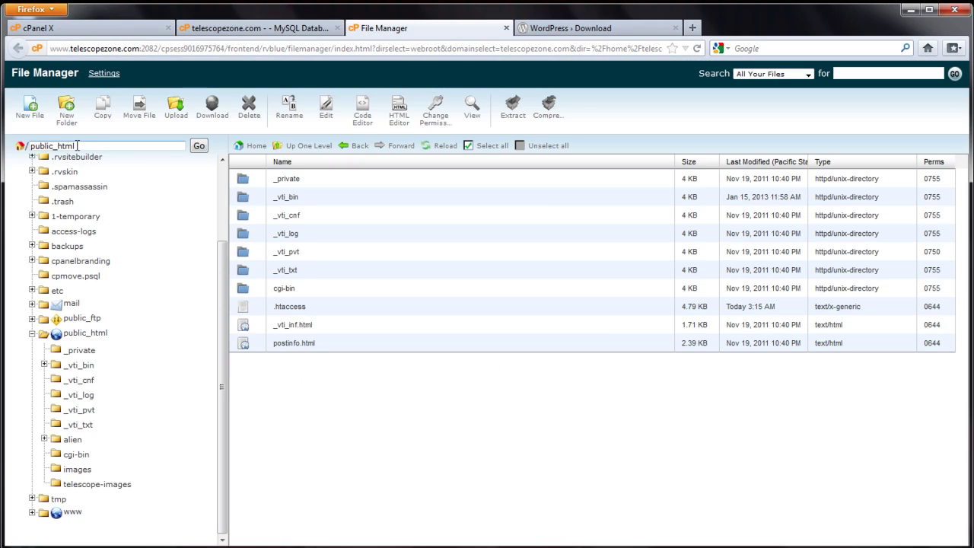
- Open the upload page for /home/telescop/public_html from the File Manager
{"action": "left_click", "coordinate": [77, 335]}
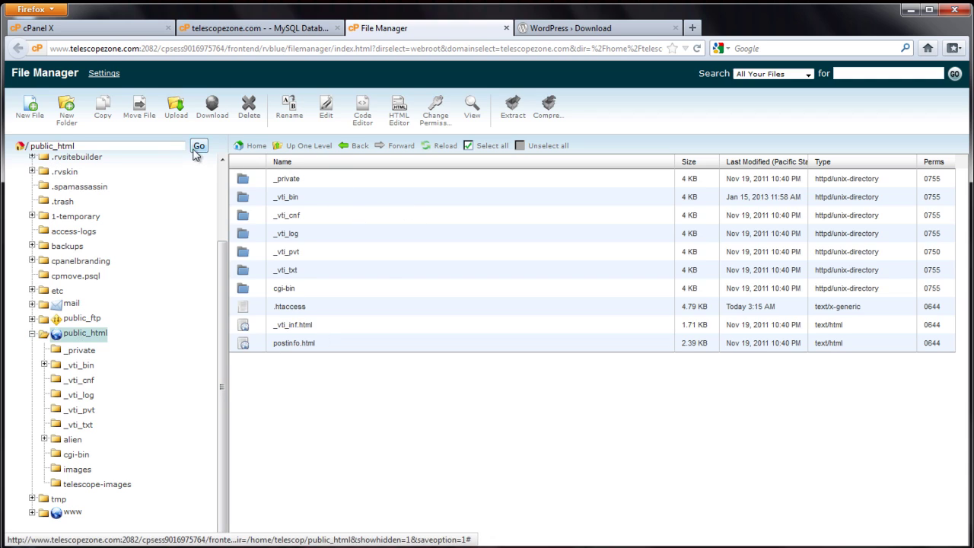
{"action": "left_click", "coordinate": [175, 114]}
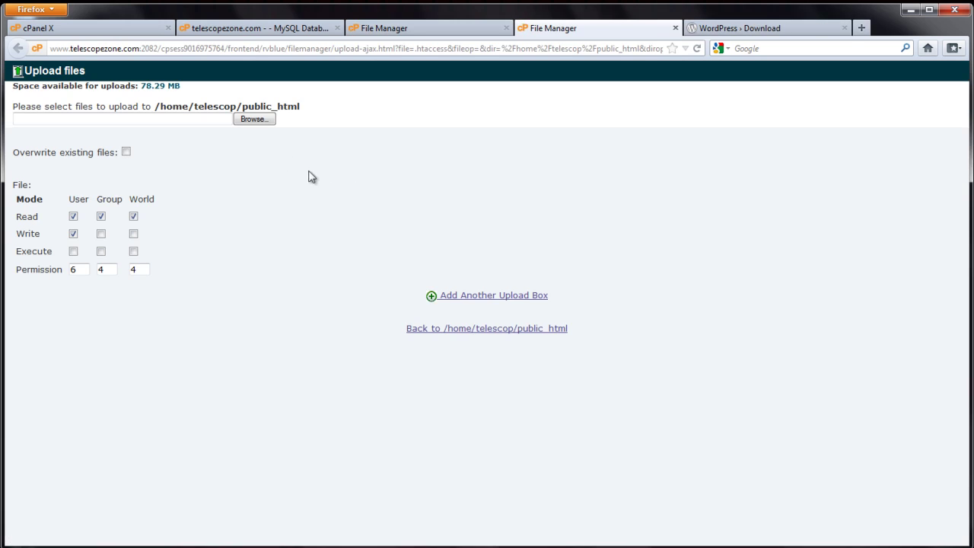
- Upload wordpress-3.5.zip from the Desktop into public_html and return to the file listing
{"action": "left_click", "coordinate": [252, 120]}
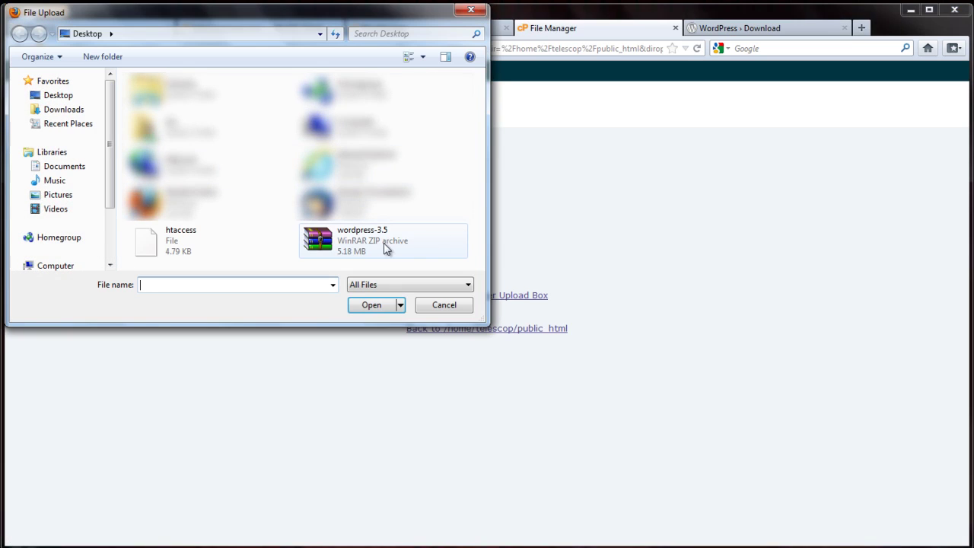
{"action": "left_click", "coordinate": [346, 244]}
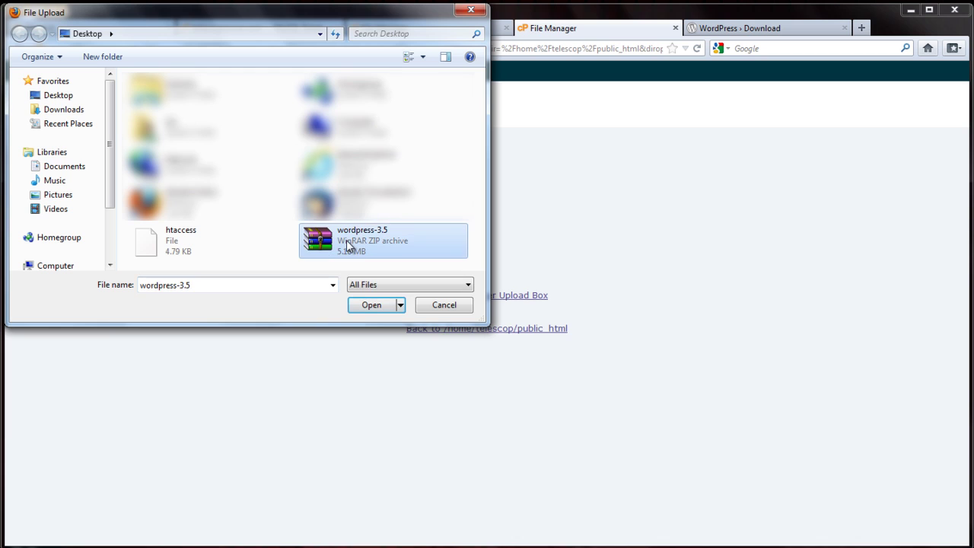
{"action": "left_click", "coordinate": [370, 305]}
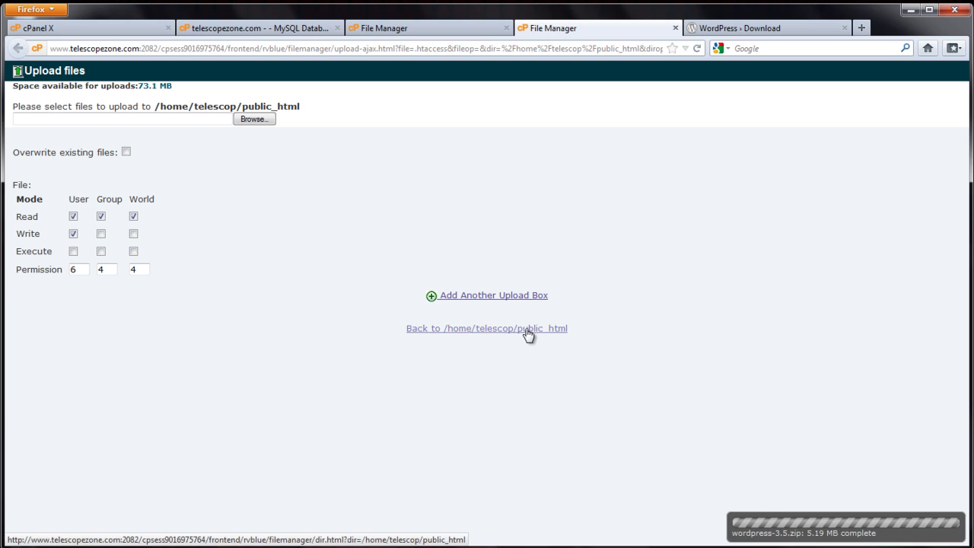
{"action": "left_click", "coordinate": [454, 333]}
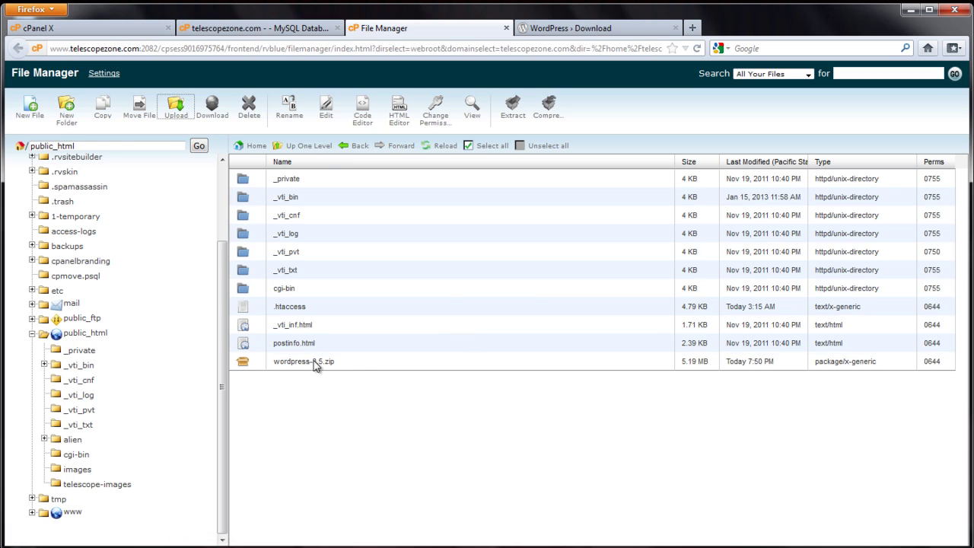
- Extract wordpress-3.5.zip into public_html and dismiss the extraction results
{"action": "left_click", "coordinate": [289, 361]}
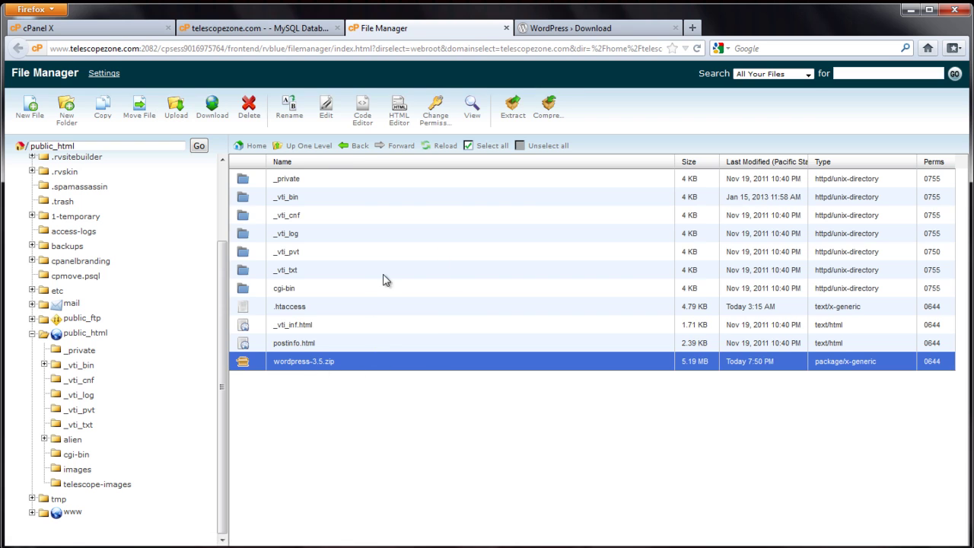
{"action": "left_click", "coordinate": [513, 119]}
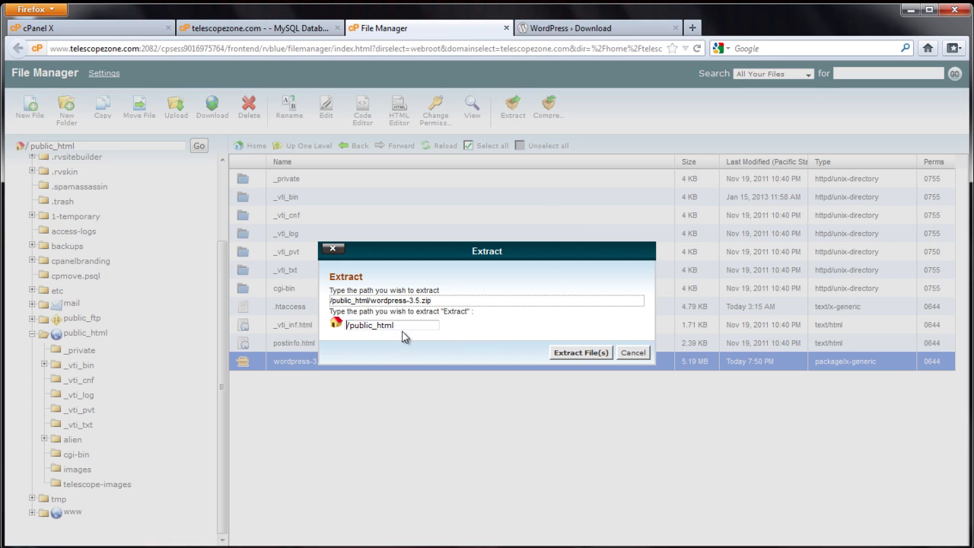
{"action": "left_click", "coordinate": [572, 354]}
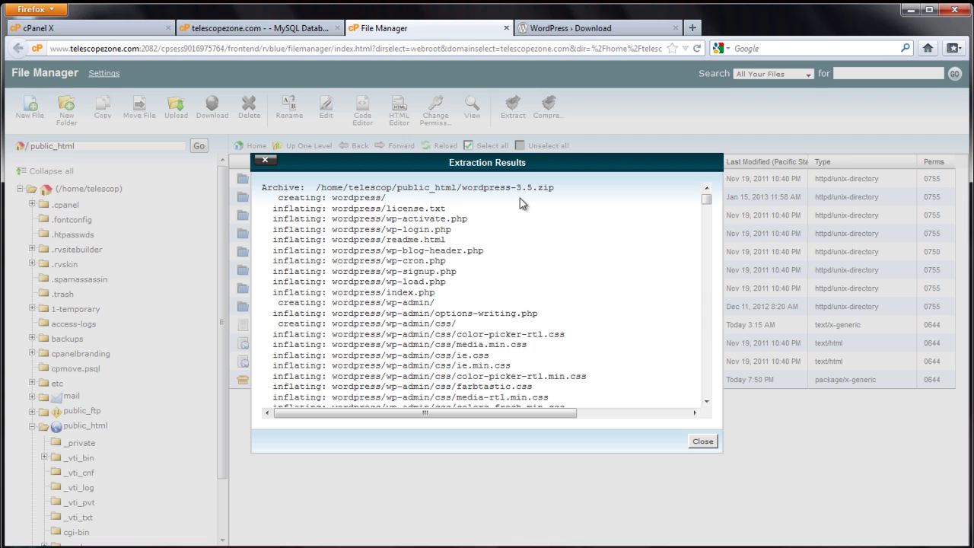
{"action": "left_click", "coordinate": [702, 441]}
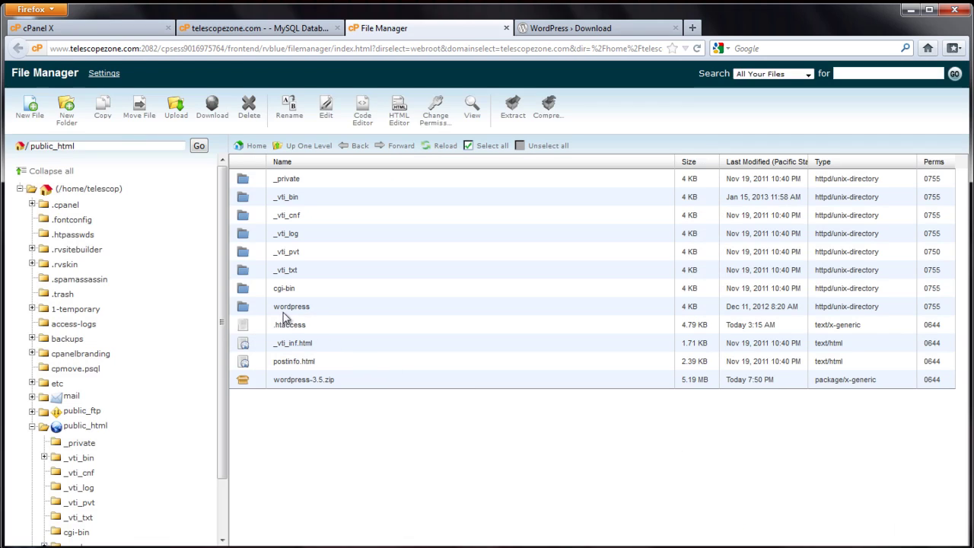
- Open the wordpress folder, select all its files and drag them into public_html
{"action": "left_click", "coordinate": [249, 308]}
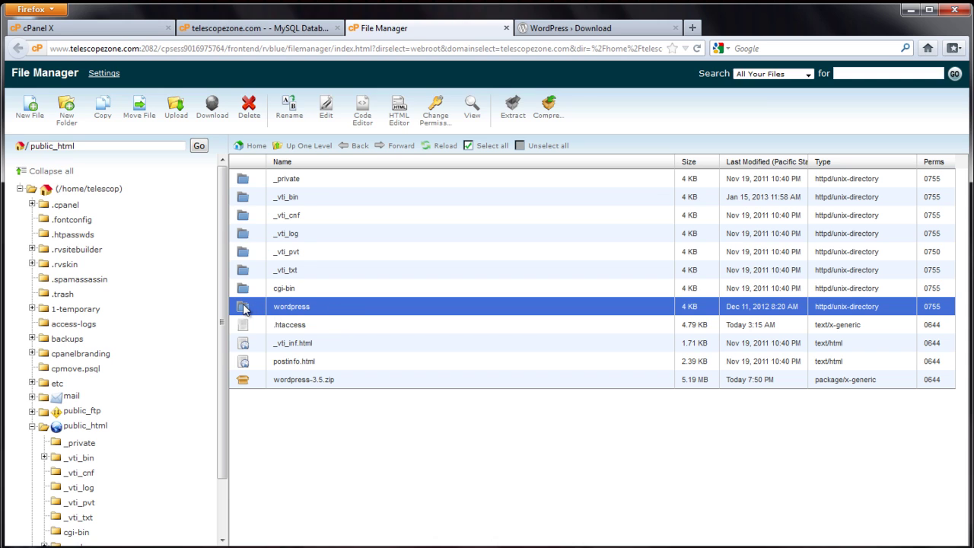
{"action": "double_click", "coordinate": [244, 308]}
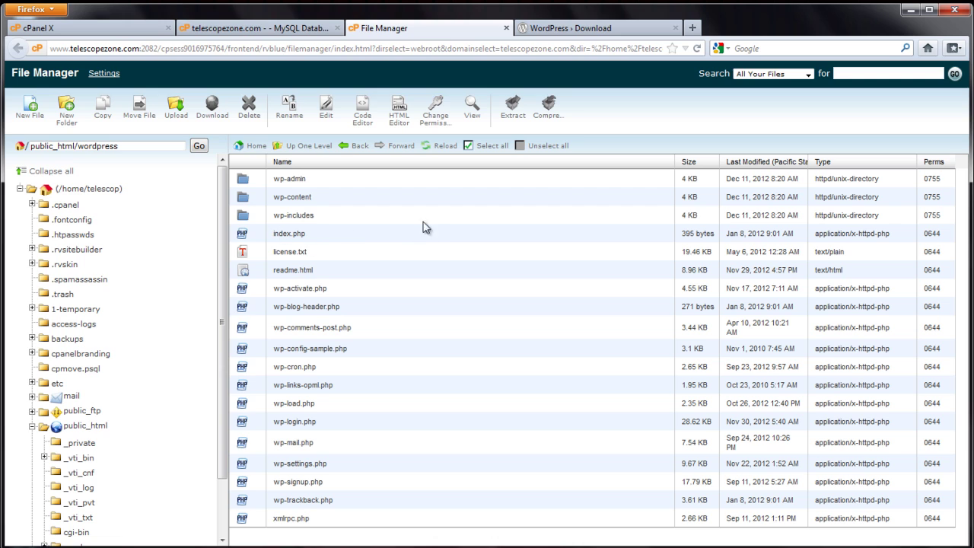
{"action": "left_click", "coordinate": [493, 146]}
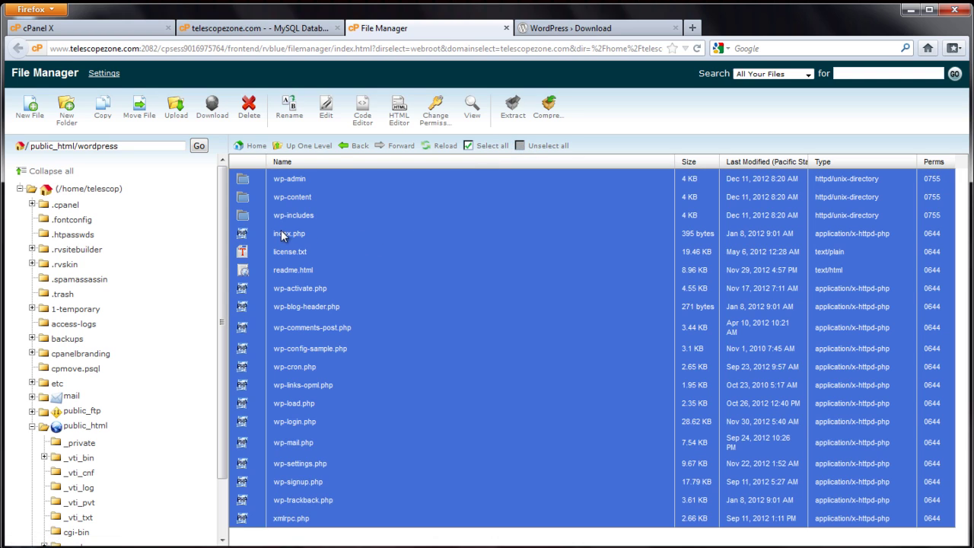
{"action": "left_click_drag", "start_coordinate": [279, 231], "coordinate": [82, 426]}
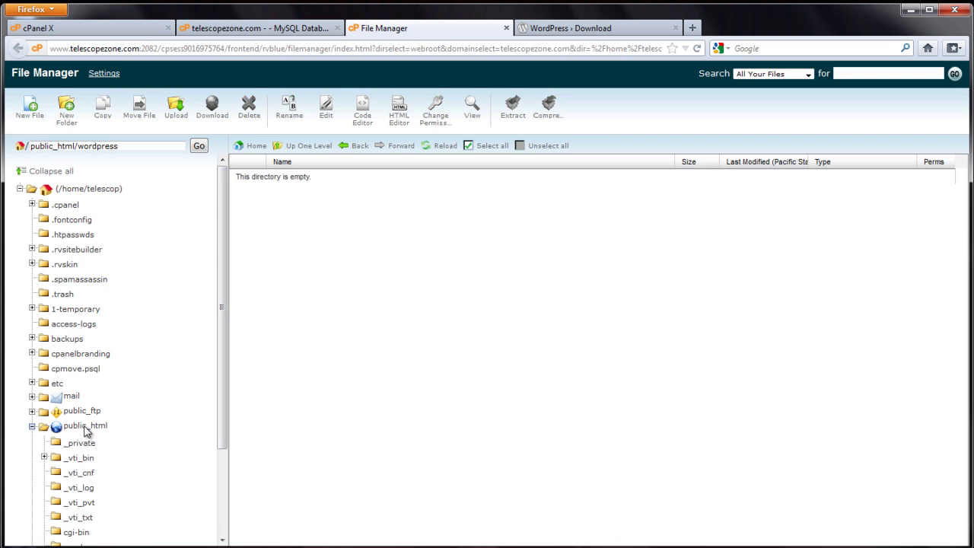
- Delete the empty wordpress folder from public_html
{"action": "left_click", "coordinate": [85, 428]}
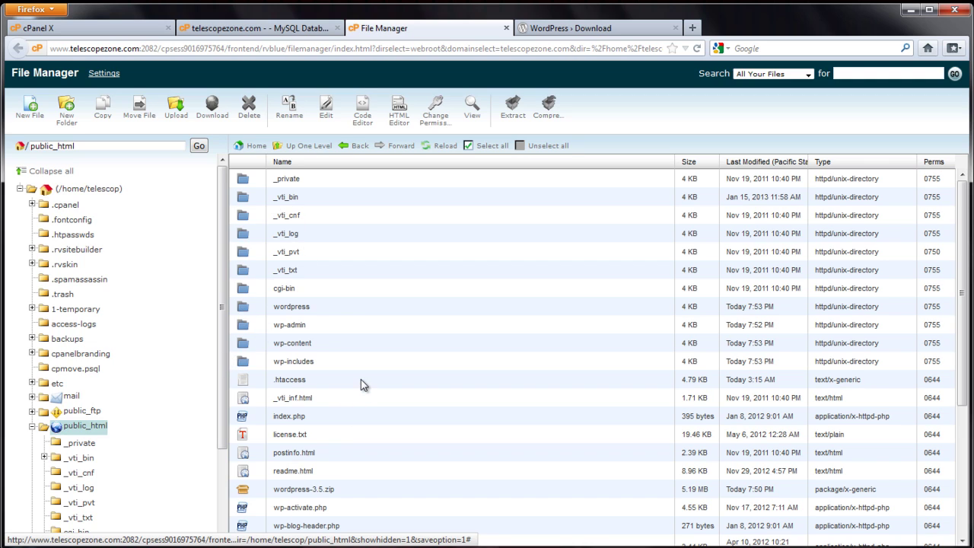
{"action": "left_click", "coordinate": [244, 309]}
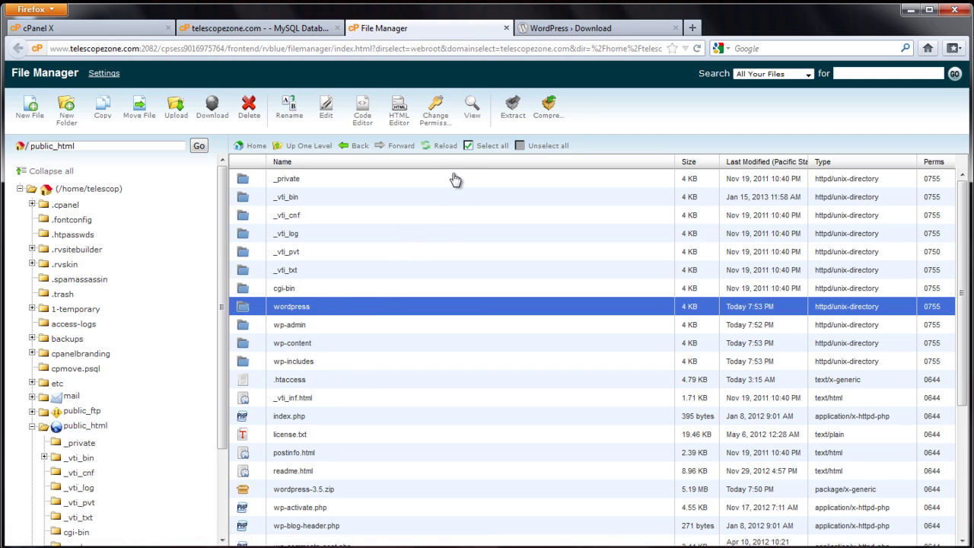
{"action": "left_click", "coordinate": [249, 116]}
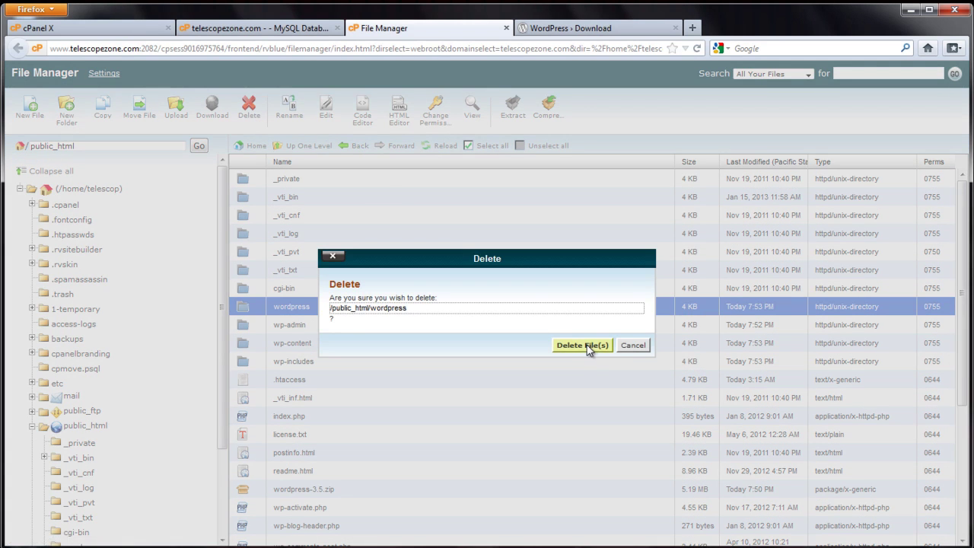
{"action": "left_click", "coordinate": [566, 345]}
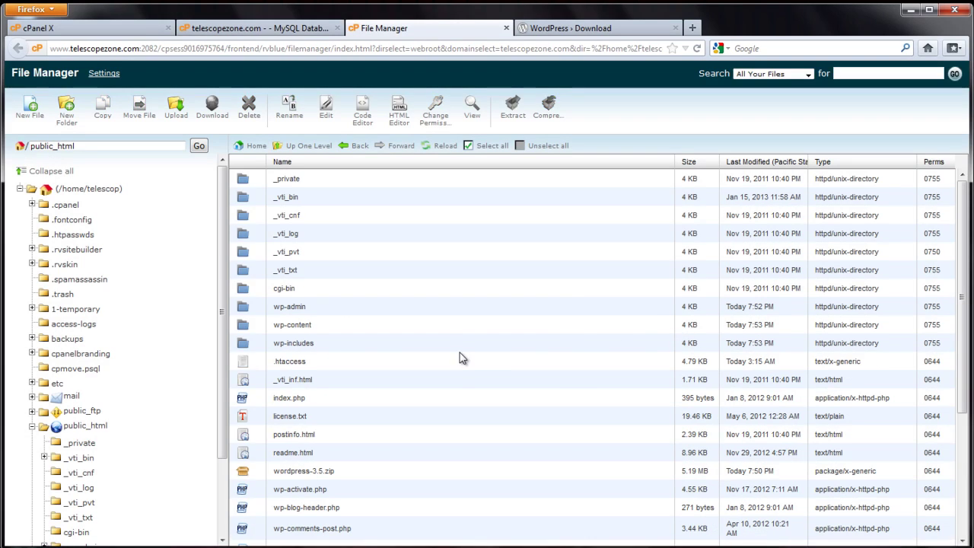
- Delete the wordpress-3.5.zip archive from public_html
{"action": "left_click", "coordinate": [253, 471]}
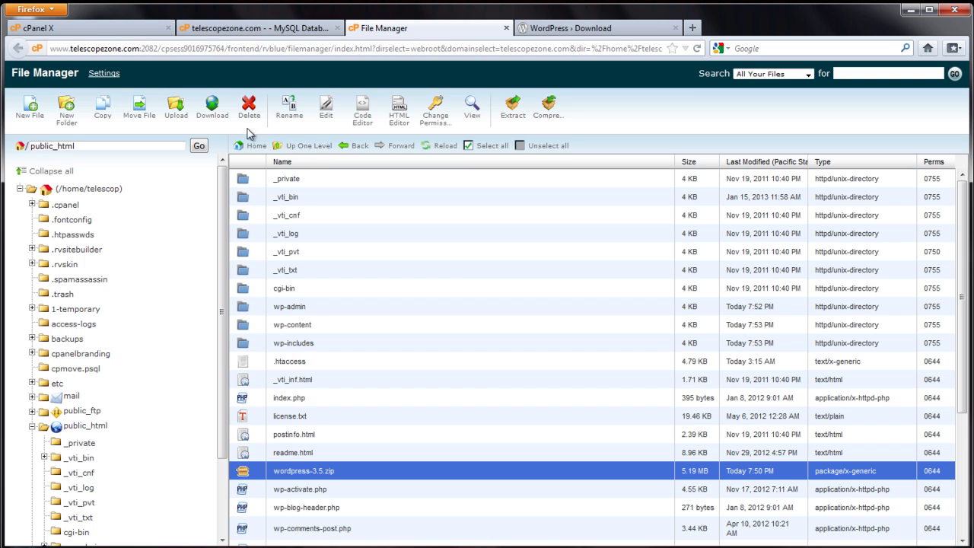
{"action": "left_click", "coordinate": [249, 108]}
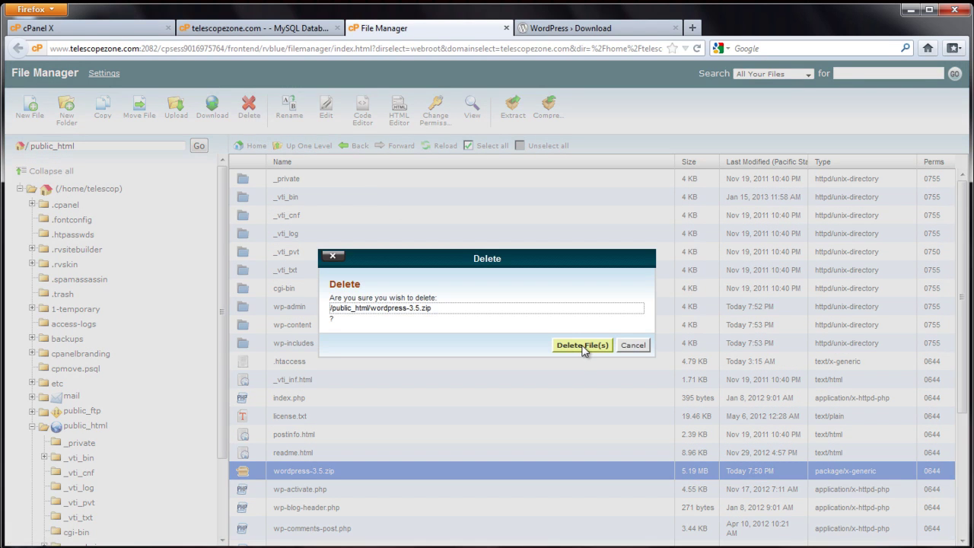
{"action": "left_click", "coordinate": [583, 346]}
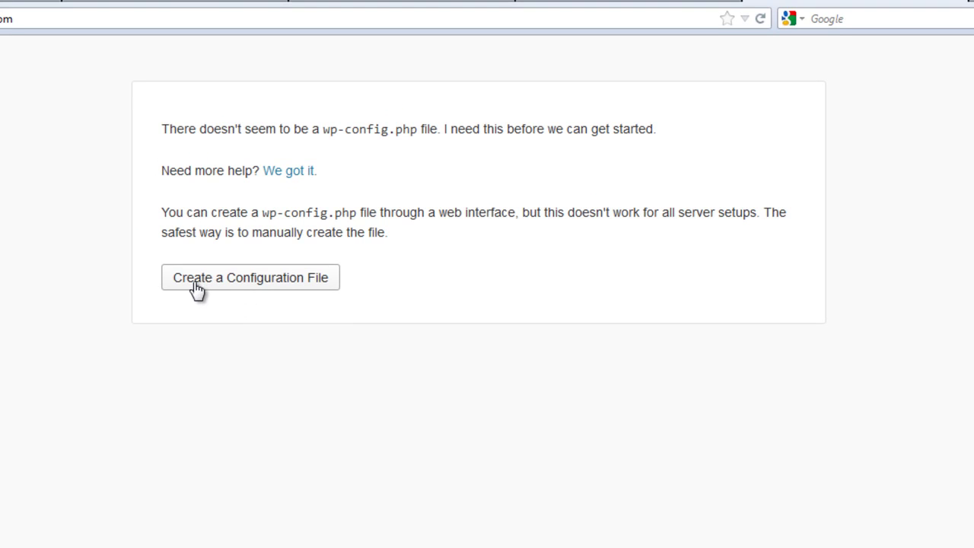
- Start creating the wp-config.php file and check the database details in the notes
{"action": "left_click", "coordinate": [229, 283]}
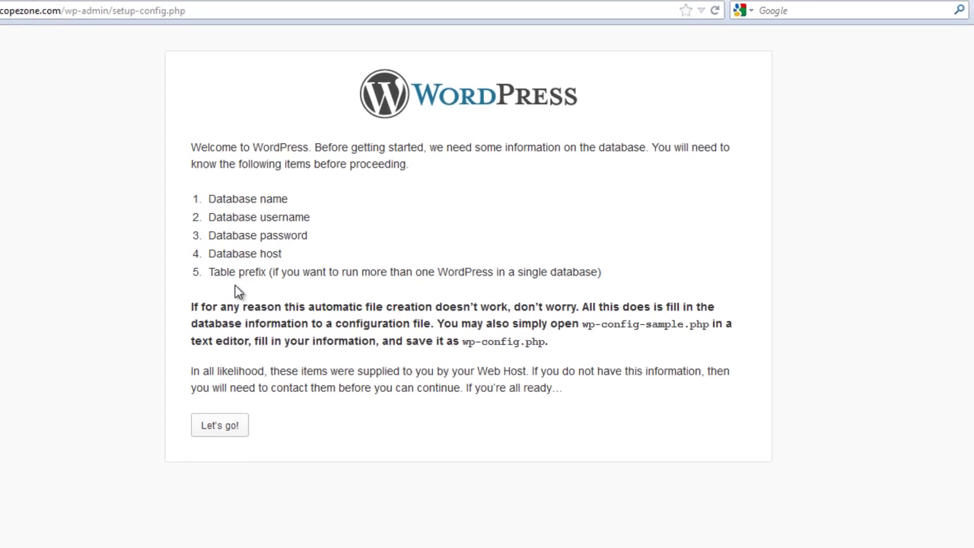
{"action": "left_click", "coordinate": [276, 546]}
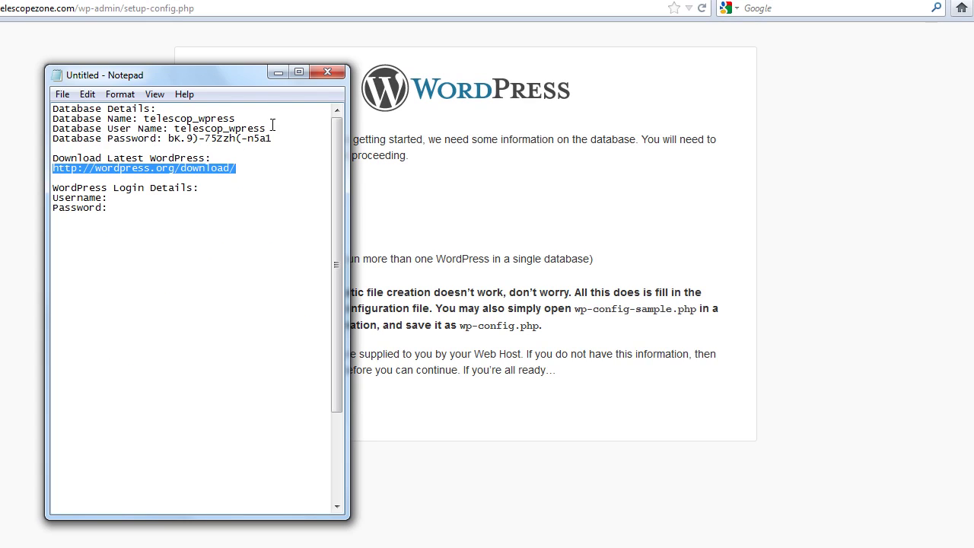
{"action": "left_click", "coordinate": [278, 75]}
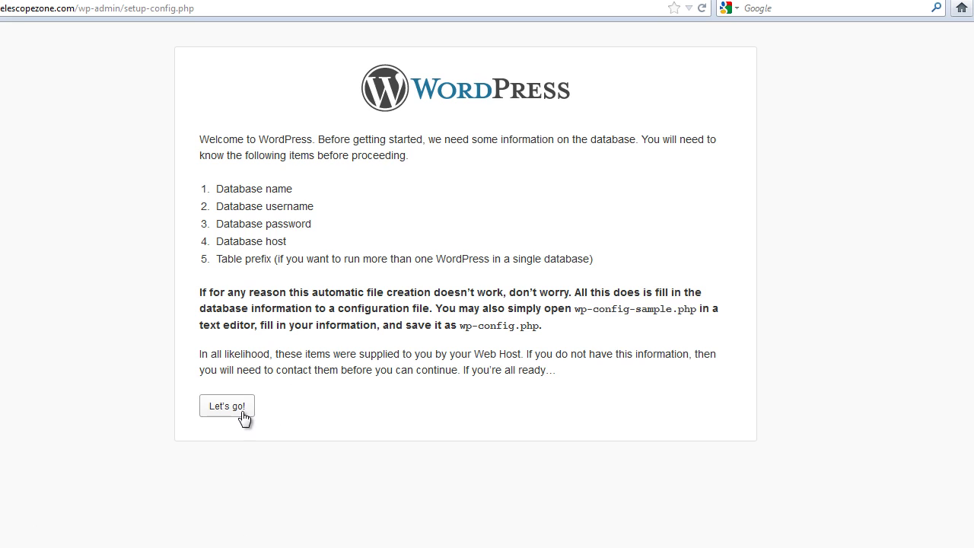
- Open the database form and paste database name telescop_wpress from the notes
{"action": "left_click", "coordinate": [240, 409]}
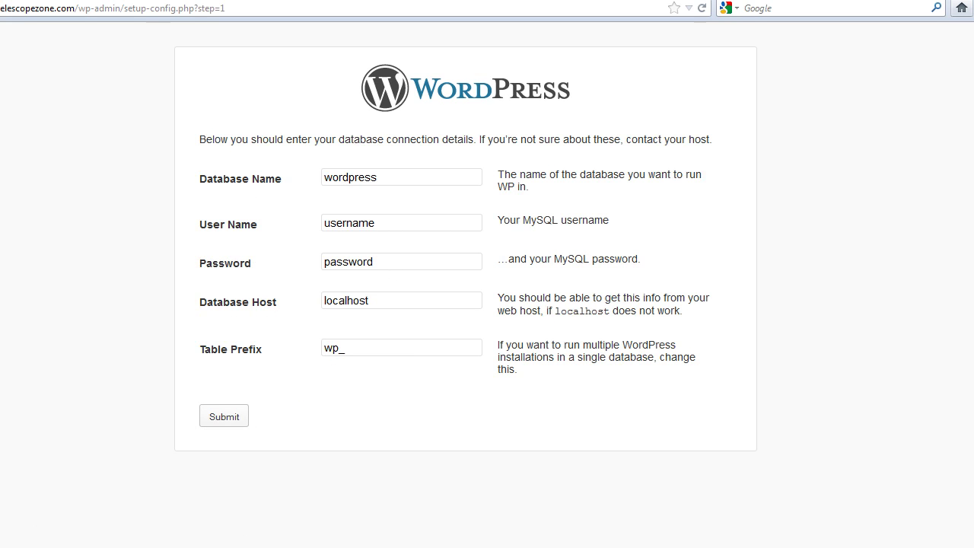
{"action": "left_click", "coordinate": [231, 547]}
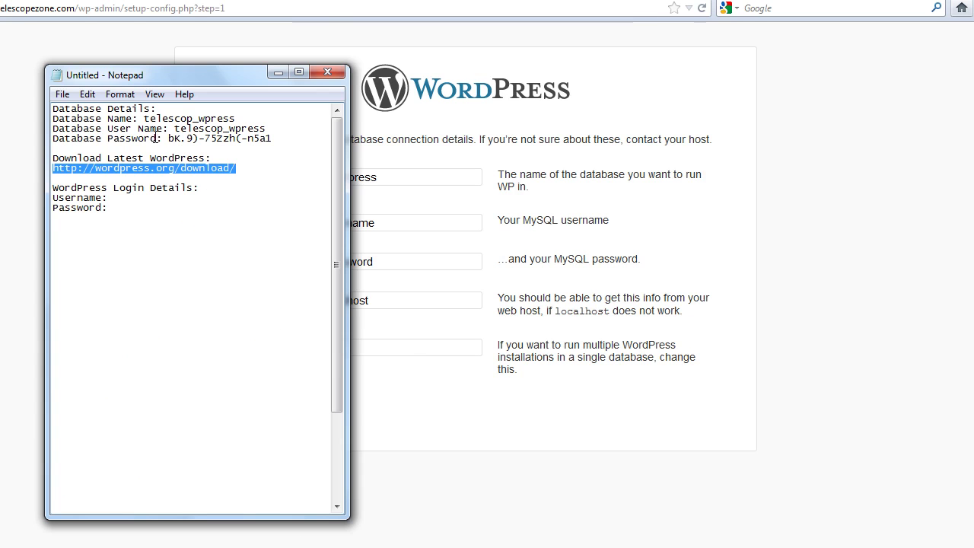
{"action": "left_click_drag", "start_coordinate": [238, 119], "coordinate": [146, 121]}
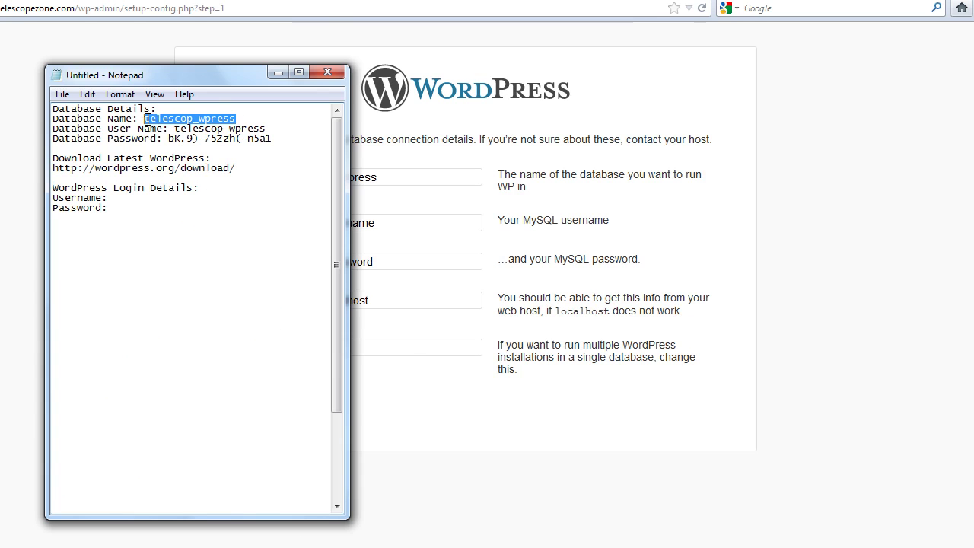
{"action": "right_click", "coordinate": [153, 119]}
{"action": "left_click", "coordinate": [205, 165]}
{"action": "left_click", "coordinate": [400, 178]}
{"action": "left_click_drag", "start_coordinate": [399, 178], "coordinate": [303, 181]}
{"action": "right_click", "coordinate": [341, 180]}
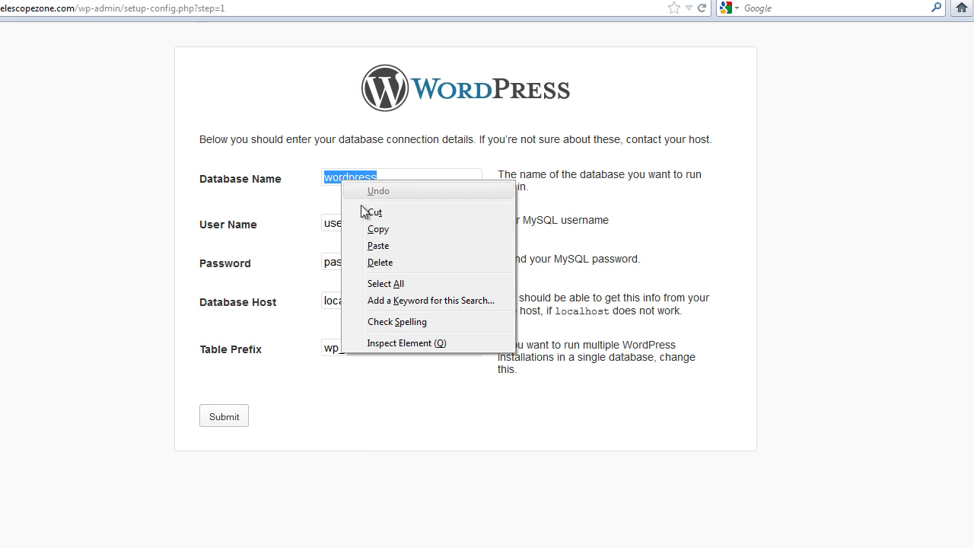
{"action": "left_click", "coordinate": [392, 243]}
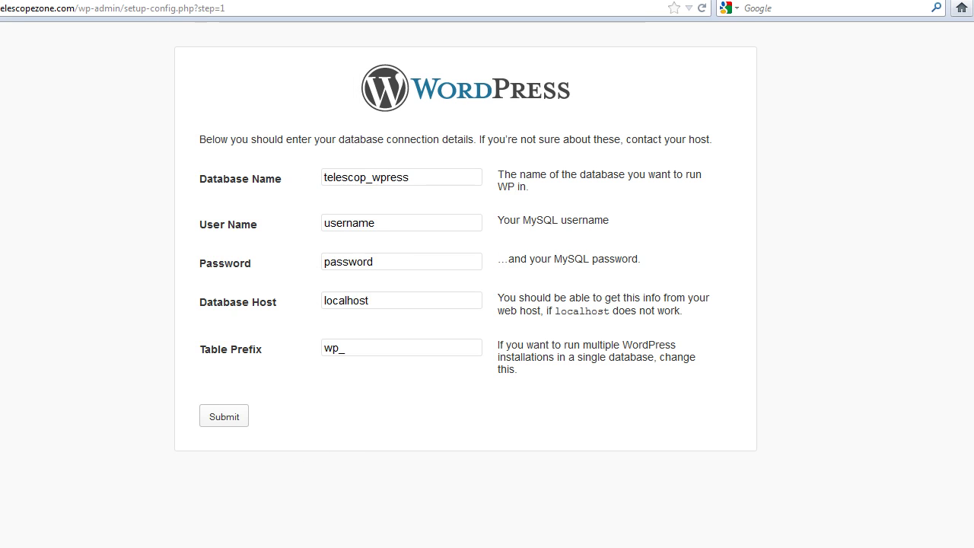
- Copy the database user name from the notes into the User Name field
{"action": "left_click", "coordinate": [270, 547]}
{"action": "left_click_drag", "start_coordinate": [270, 128], "coordinate": [176, 131]}
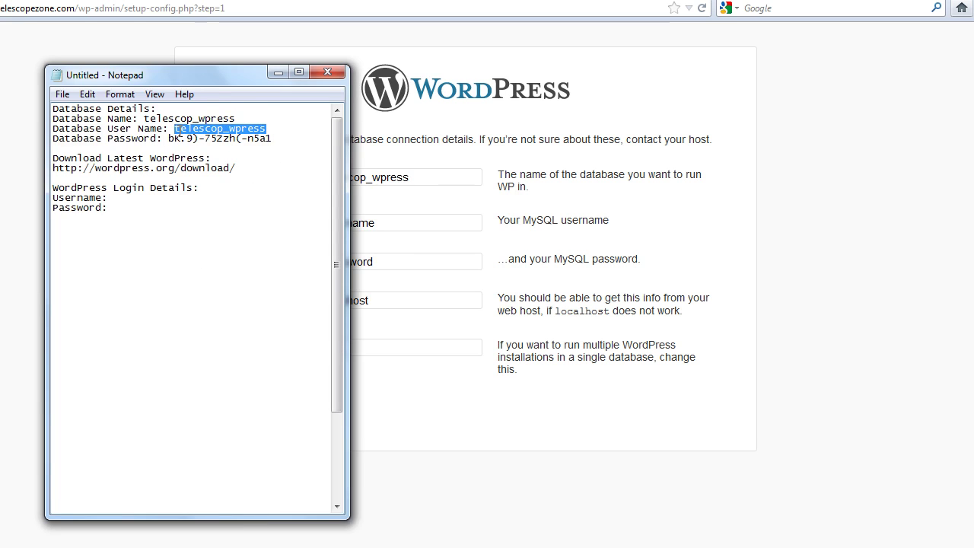
{"action": "right_click", "coordinate": [178, 133]}
{"action": "left_click", "coordinate": [217, 178]}
{"action": "left_click_drag", "start_coordinate": [399, 227], "coordinate": [317, 228]}
{"action": "right_click", "coordinate": [333, 221]}
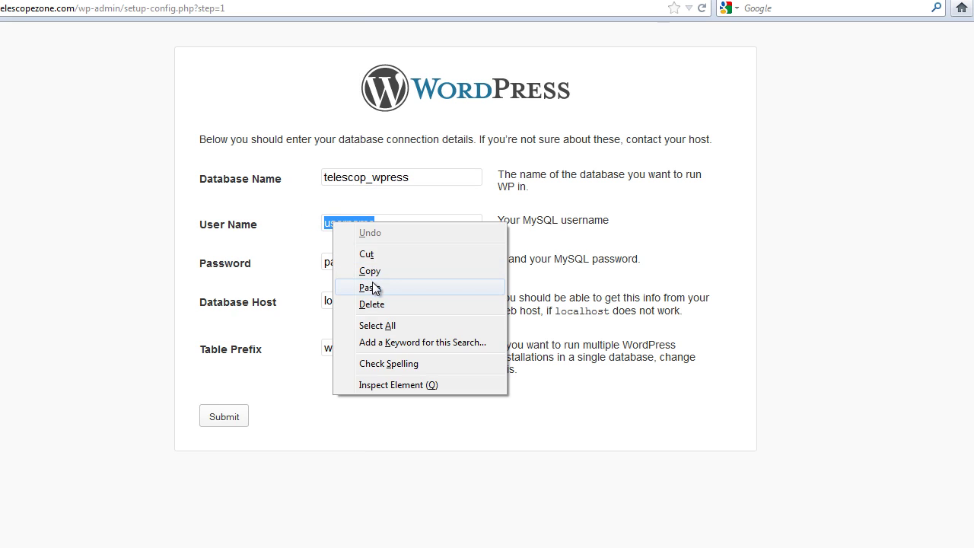
{"action": "left_click", "coordinate": [374, 284]}
- Copy the database password from the notes into the Password field
{"action": "key", "text": "alt+Tab"}
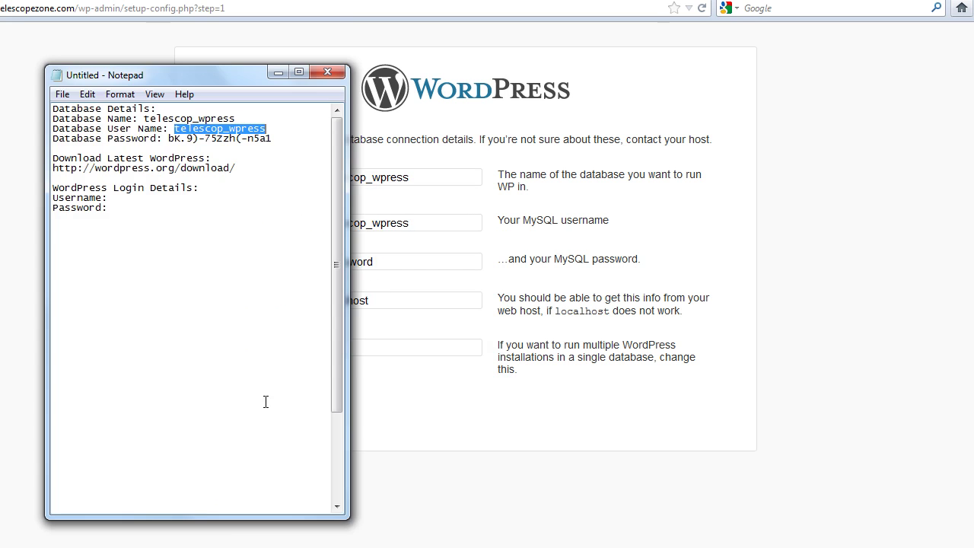
{"action": "left_click_drag", "start_coordinate": [275, 139], "coordinate": [169, 139]}
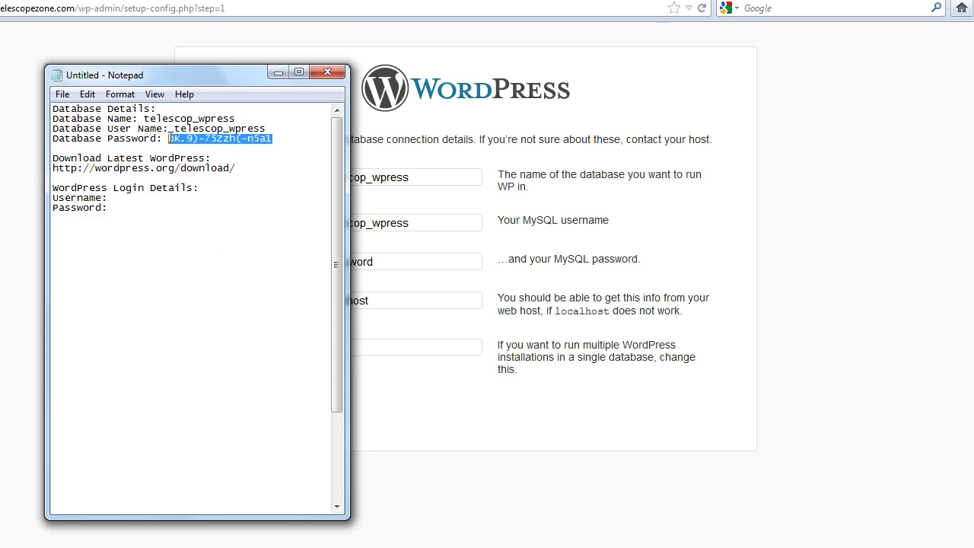
{"action": "right_click", "coordinate": [177, 139]}
{"action": "left_click", "coordinate": [229, 187]}
{"action": "left_click", "coordinate": [400, 266]}
{"action": "left_click_drag", "start_coordinate": [391, 264], "coordinate": [295, 262]}
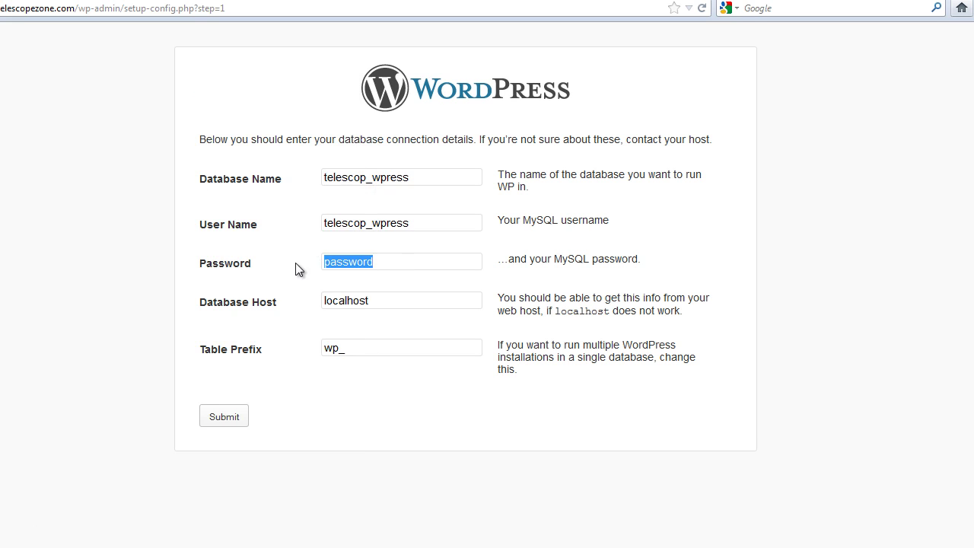
{"action": "right_click", "coordinate": [355, 264]}
{"action": "left_click", "coordinate": [425, 324]}
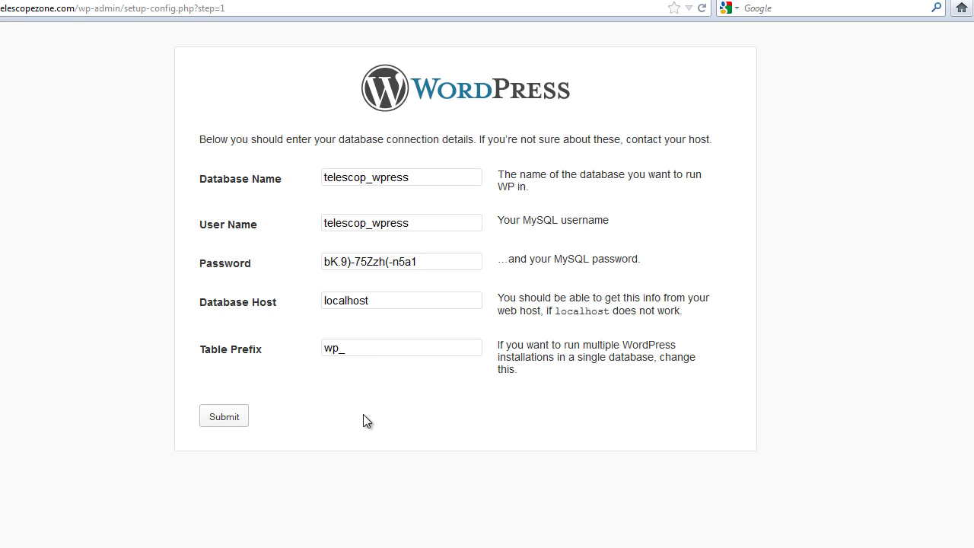
- Submit the database connection details
{"action": "left_click", "coordinate": [225, 419]}
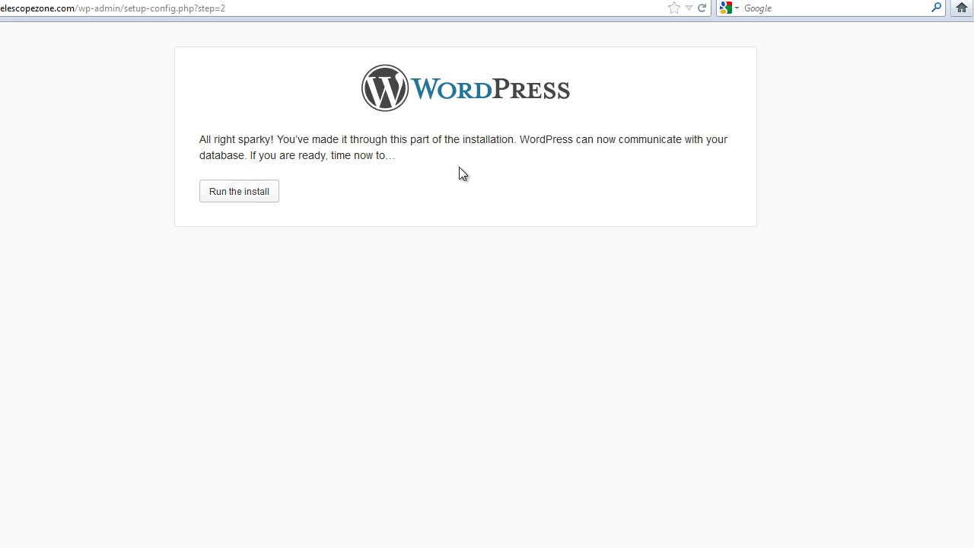
- Run the install and enter site title 'My WordPress Site', an admin username and a Strong password
{"action": "left_click", "coordinate": [245, 200]}
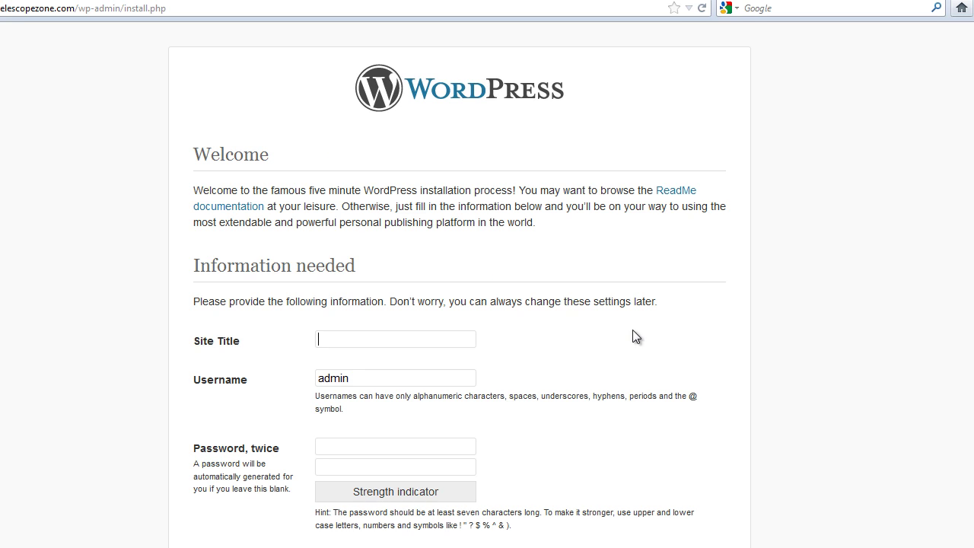
{"action": "scroll", "coordinate": [460, 304], "scroll_direction": "down", "scroll_amount": 4}
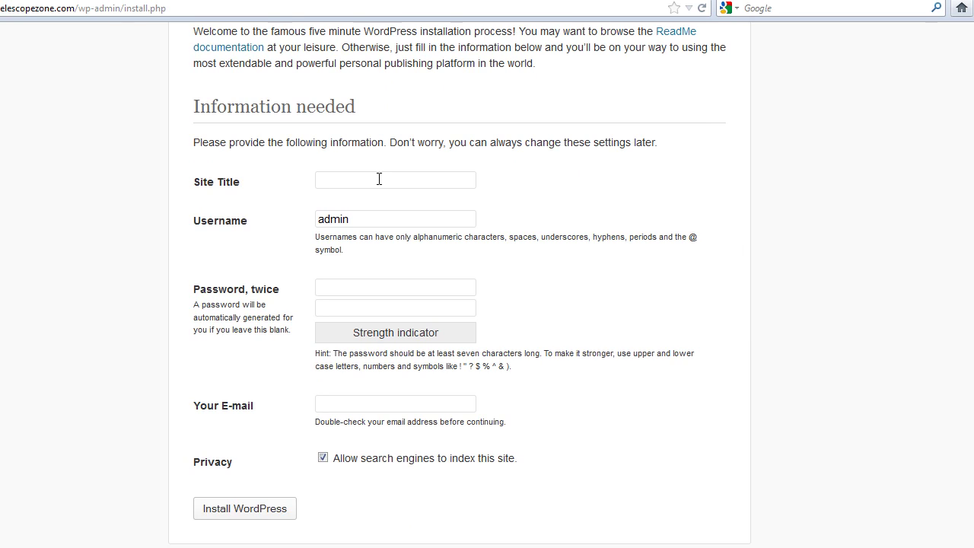
{"action": "type", "text": "My WordPress "}
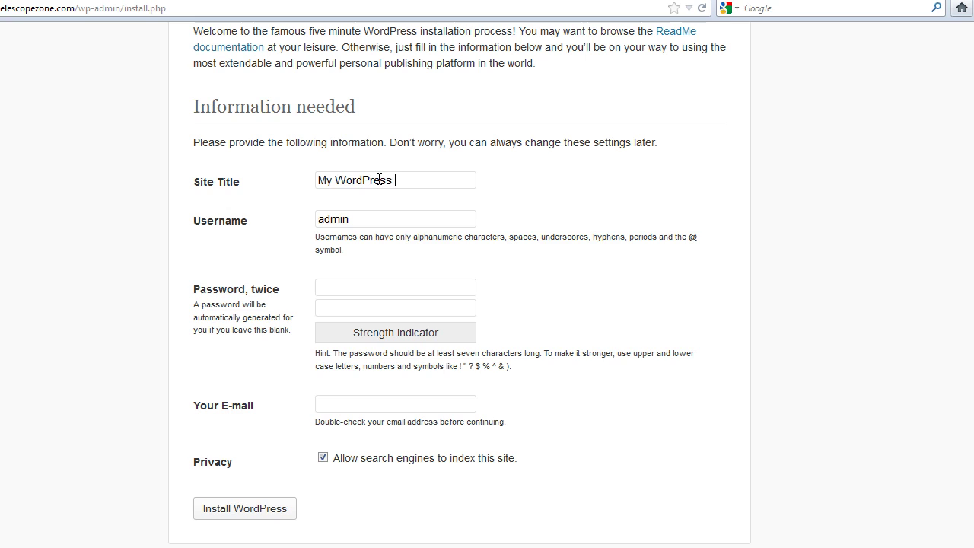
{"action": "type", "text": "Site"}
{"action": "key", "text": "Tab"}
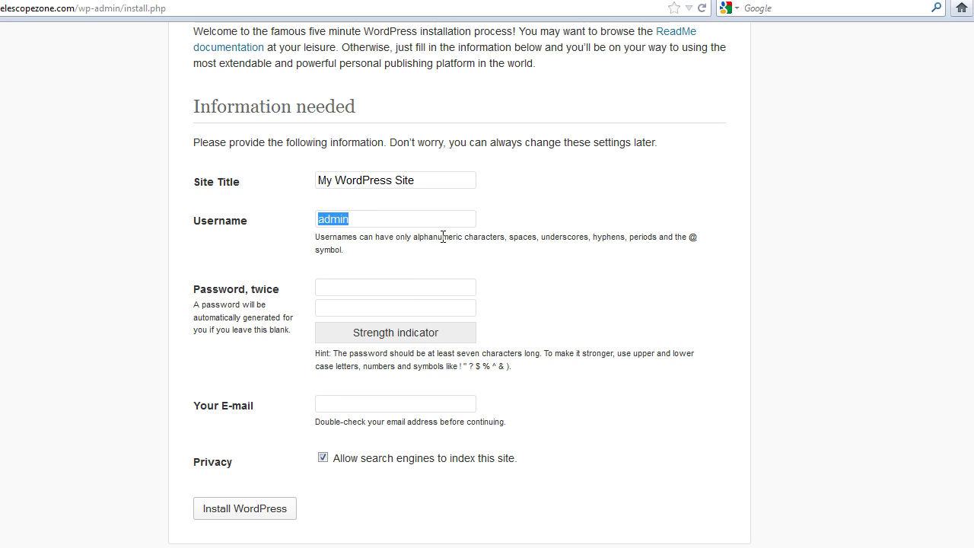
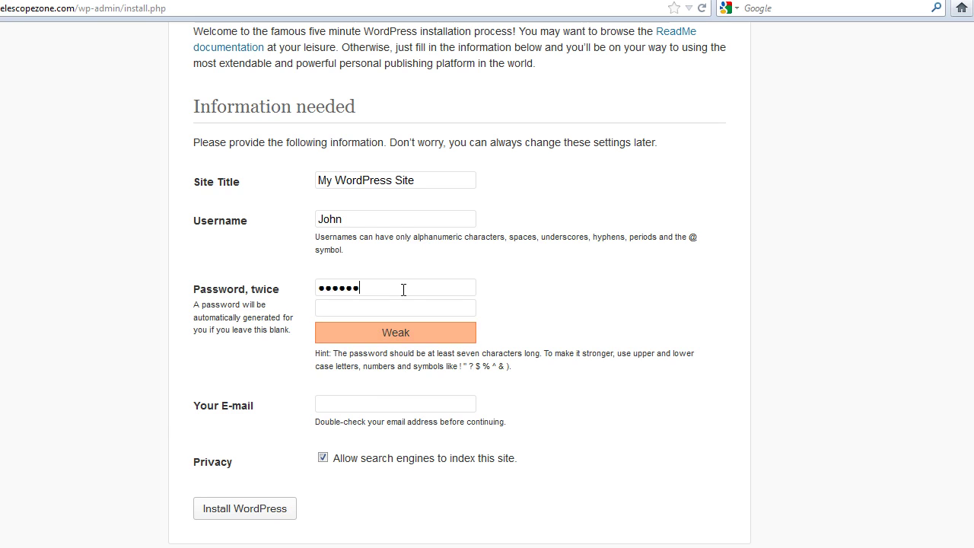
{"action": "type", "text": "****"}
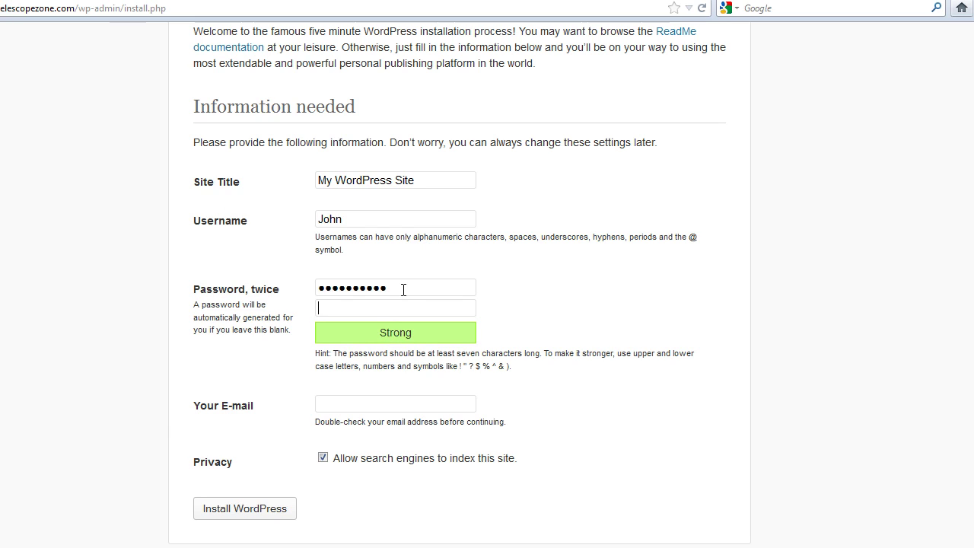
{"action": "type", "text": "****"}
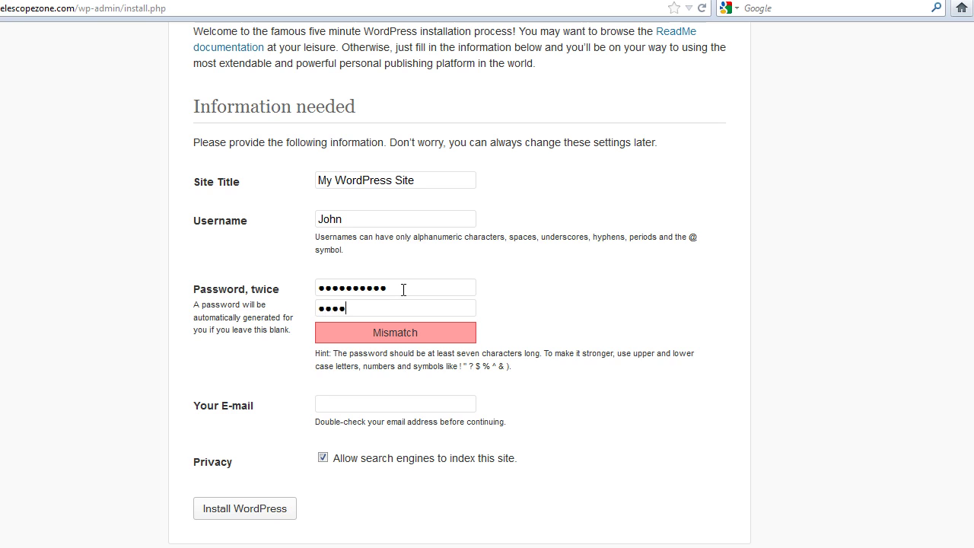
{"action": "type", "text": "******"}
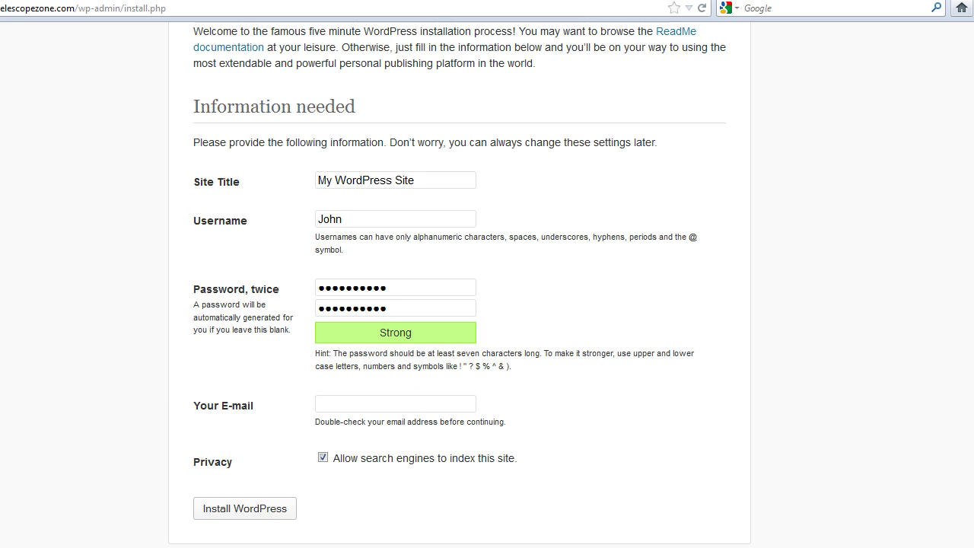
- Record the WordPress username and password in the Notepad notes, then hide Notepad
{"action": "left_click", "coordinate": [254, 545]}
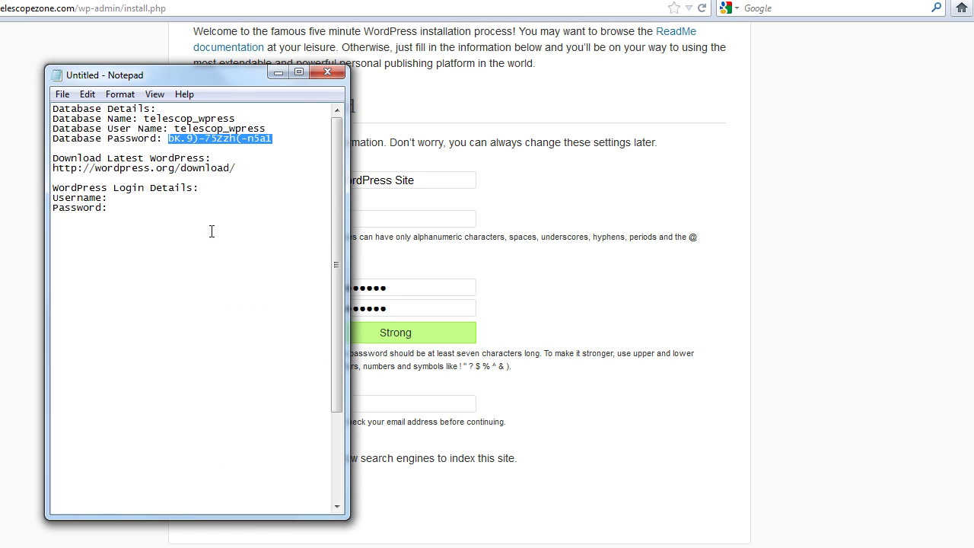
{"action": "left_click", "coordinate": [156, 197]}
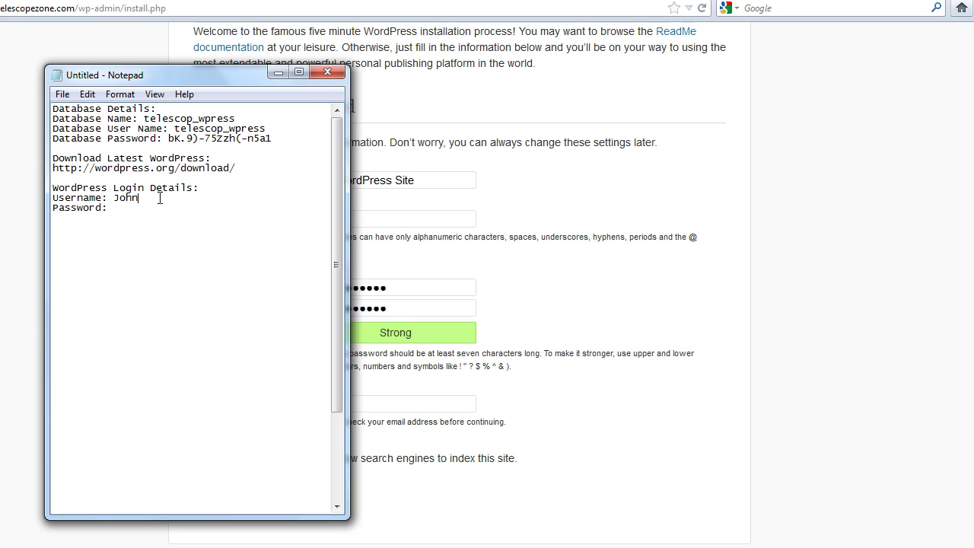
{"action": "left_click", "coordinate": [278, 74]}
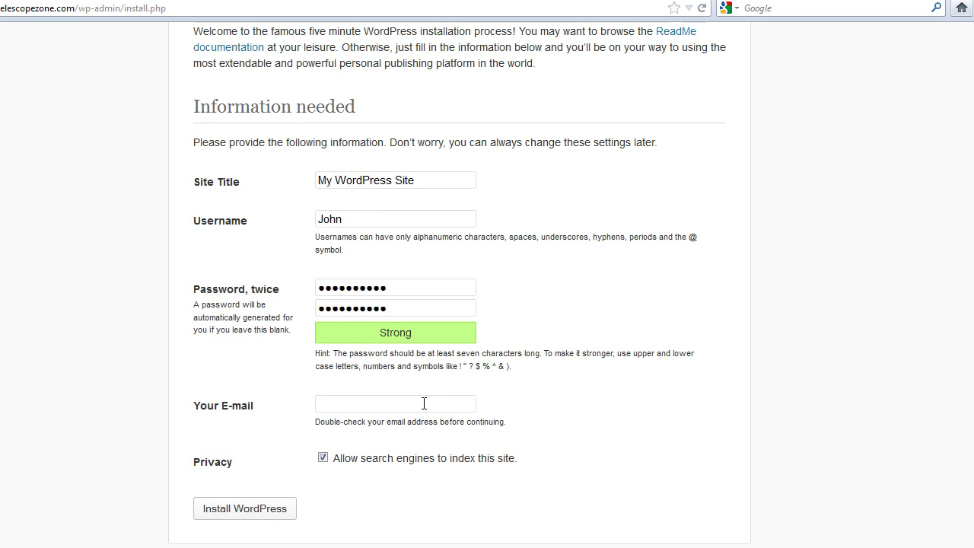
- Enter the admin e-mail address and install WordPress
{"action": "left_click", "coordinate": [372, 395]}
{"action": "type", "text": "you@yoursite.com"}
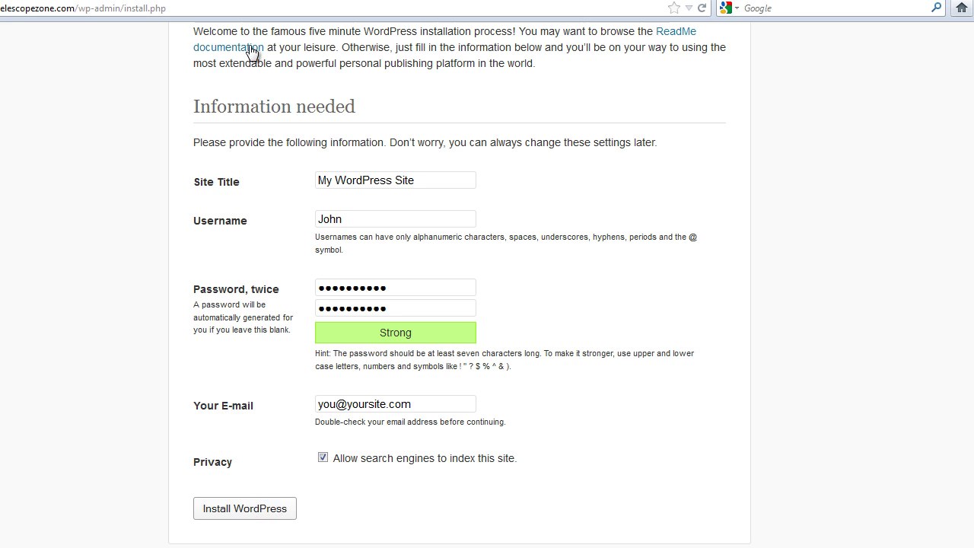
{"action": "left_click", "coordinate": [244, 508]}
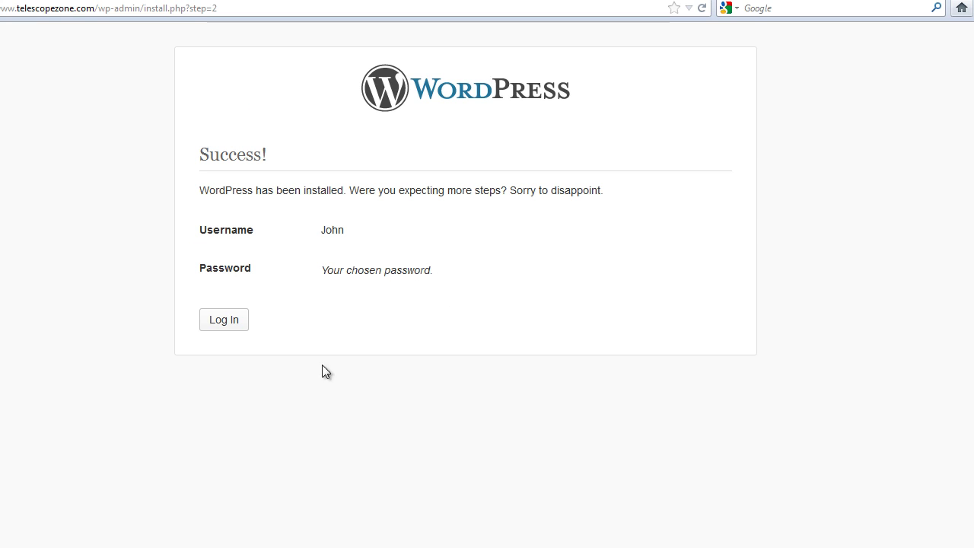
- Enter the admin username on the login page and copy the saved password from the Notepad notes
{"action": "left_click", "coordinate": [234, 326]}
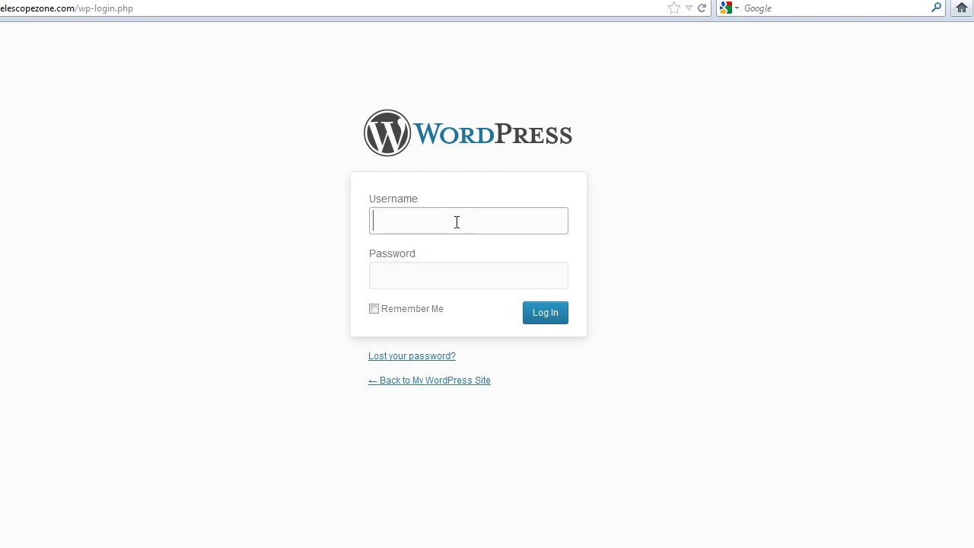
{"action": "type", "text": "John"}
{"action": "left_click", "coordinate": [225, 547]}
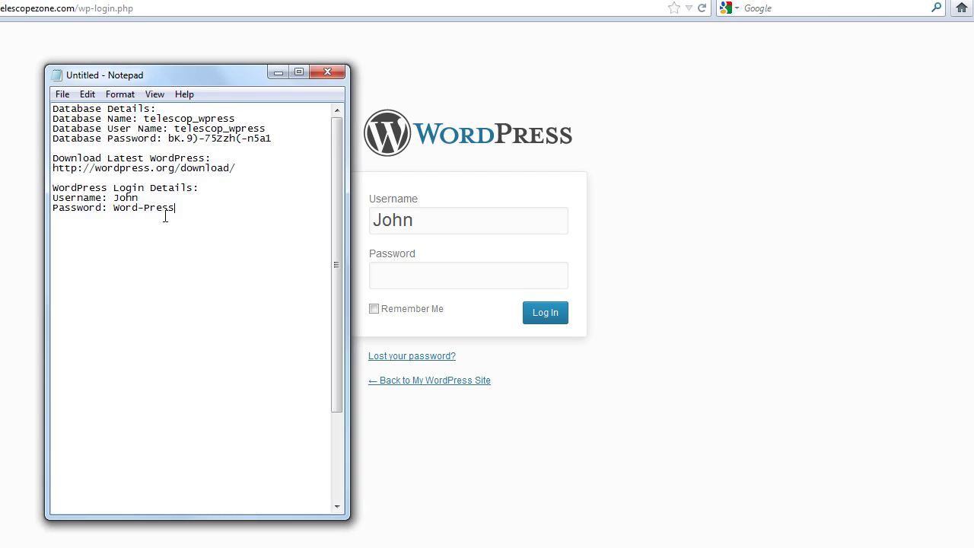
{"action": "left_click_drag", "start_coordinate": [176, 208], "coordinate": [114, 209]}
{"action": "right_click", "coordinate": [117, 210]}
{"action": "left_click", "coordinate": [172, 258]}
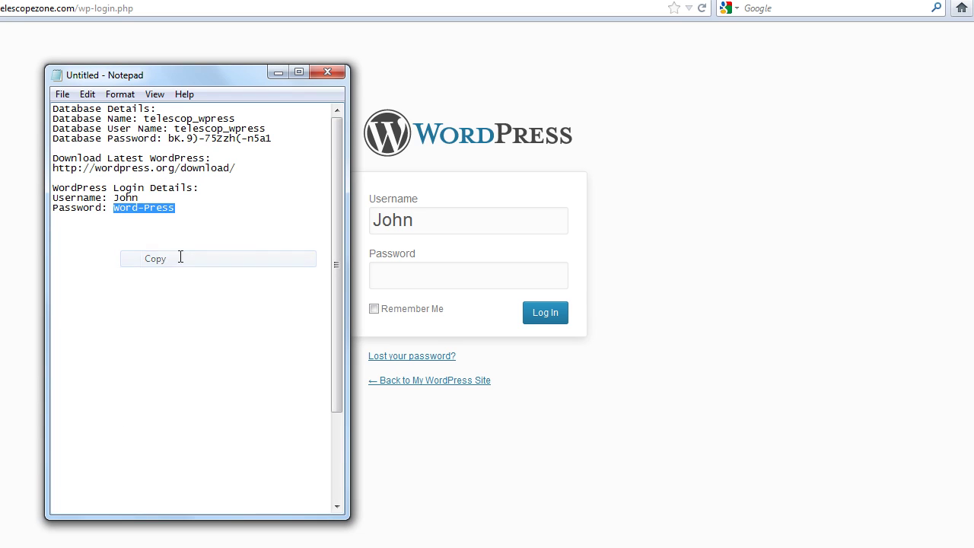
- Paste the copied password into the Password field and submit the login
{"action": "left_click", "coordinate": [401, 266]}
{"action": "right_click", "coordinate": [402, 270]}
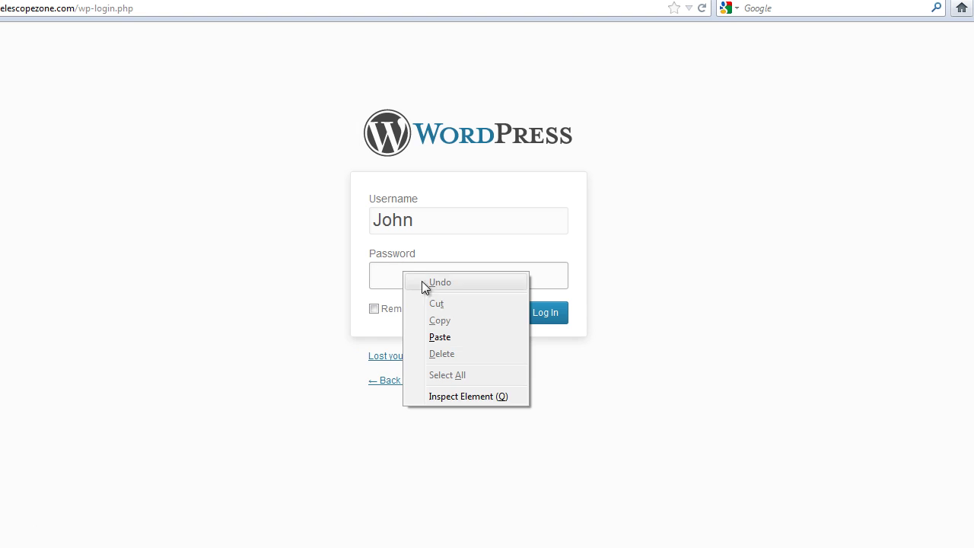
{"action": "left_click", "coordinate": [462, 340]}
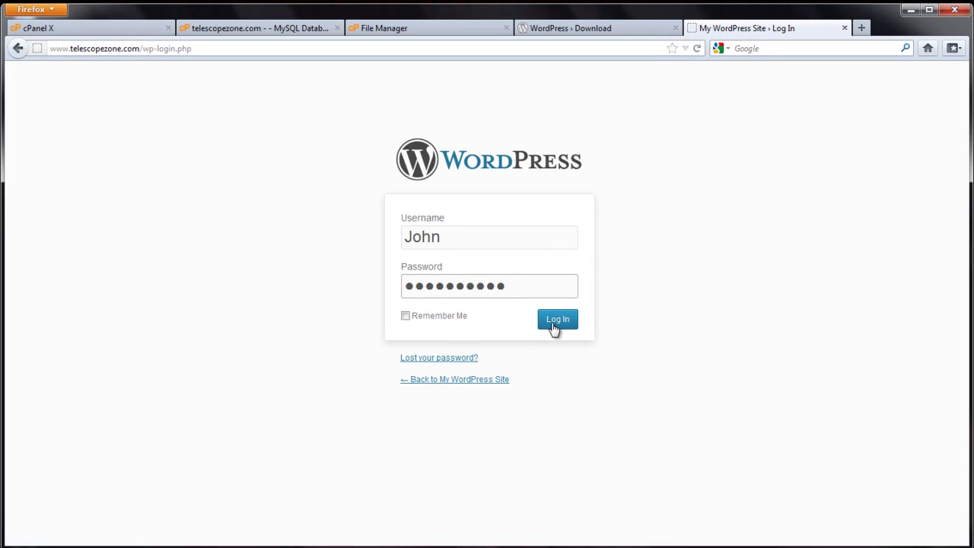
{"action": "left_click", "coordinate": [556, 320]}
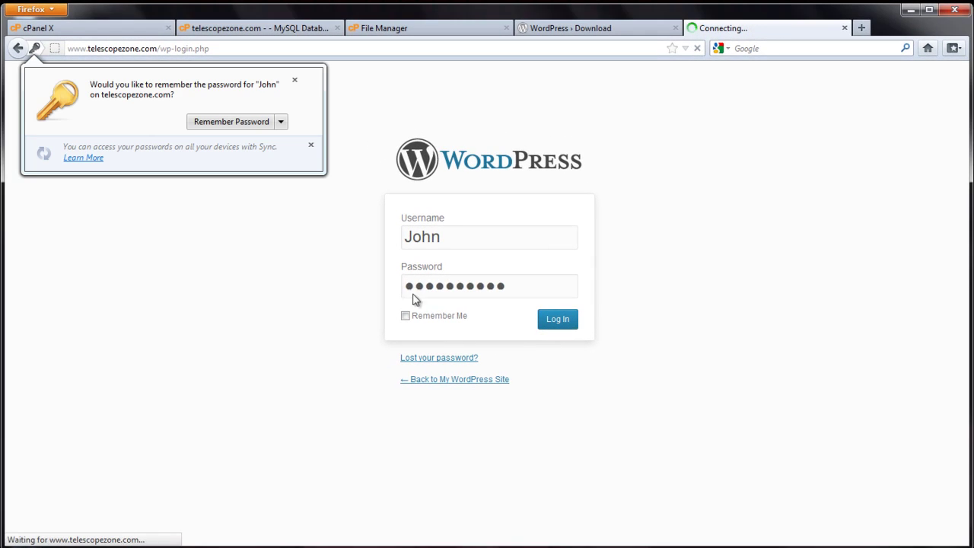
- Dismiss Firefox's remember-password prompt and explore the Dashboard sidebar menus
{"action": "left_click", "coordinate": [295, 79]}
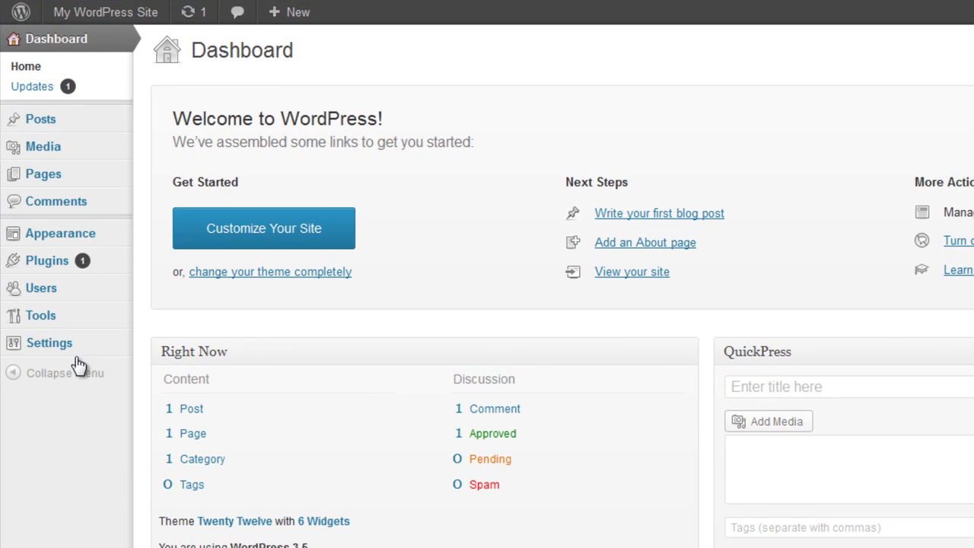
{"action": "mouse_move", "coordinate": [78, 352]}
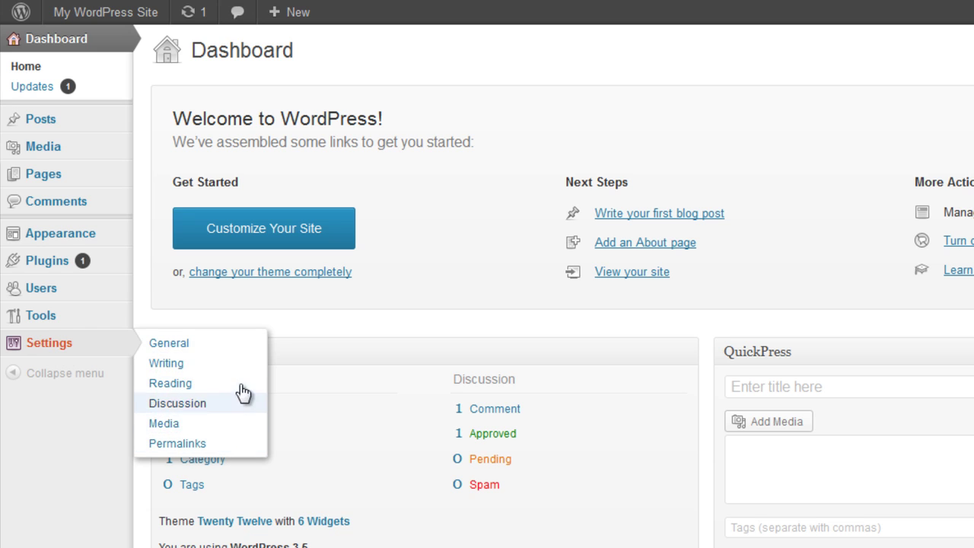
{"action": "mouse_move", "coordinate": [56, 296]}
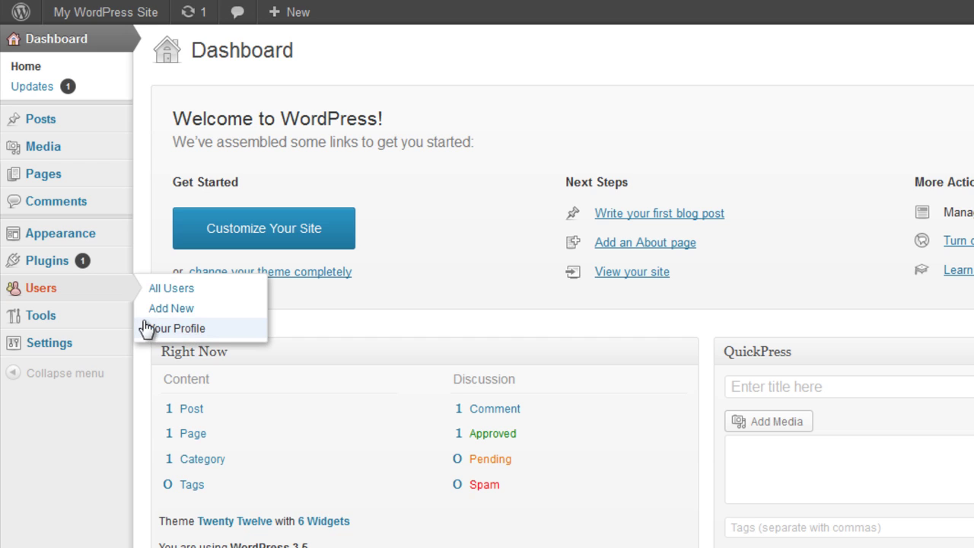
{"action": "mouse_move", "coordinate": [95, 242]}
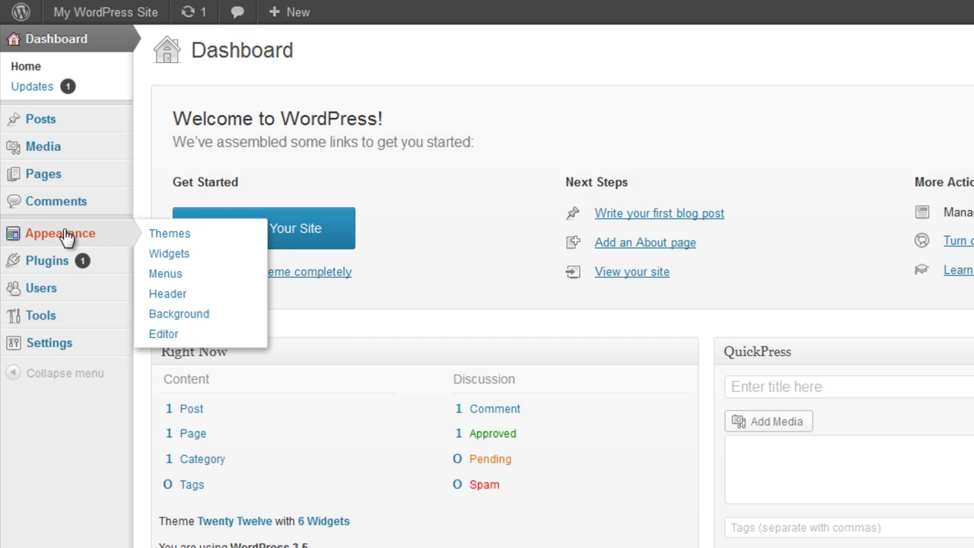
{"action": "mouse_move", "coordinate": [60, 263]}
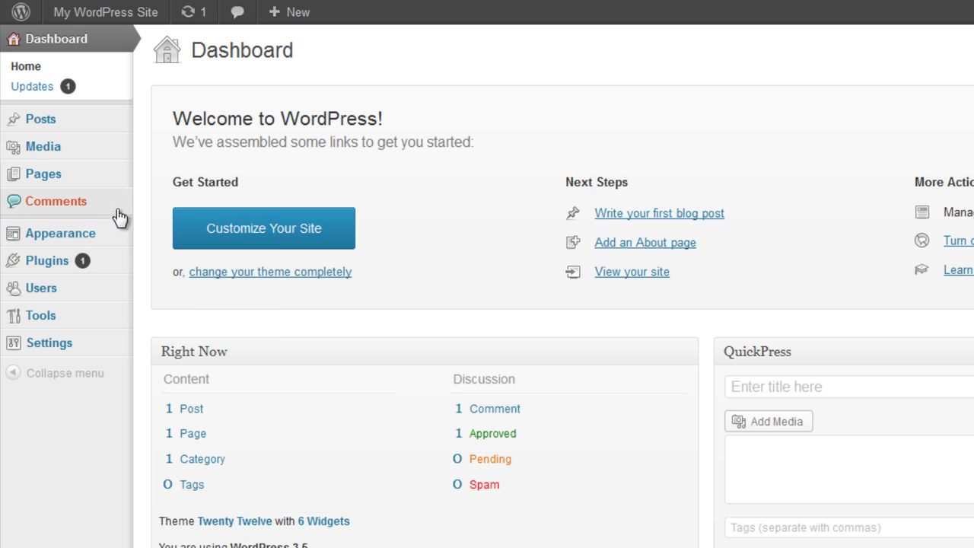
{"action": "mouse_move", "coordinate": [57, 130]}
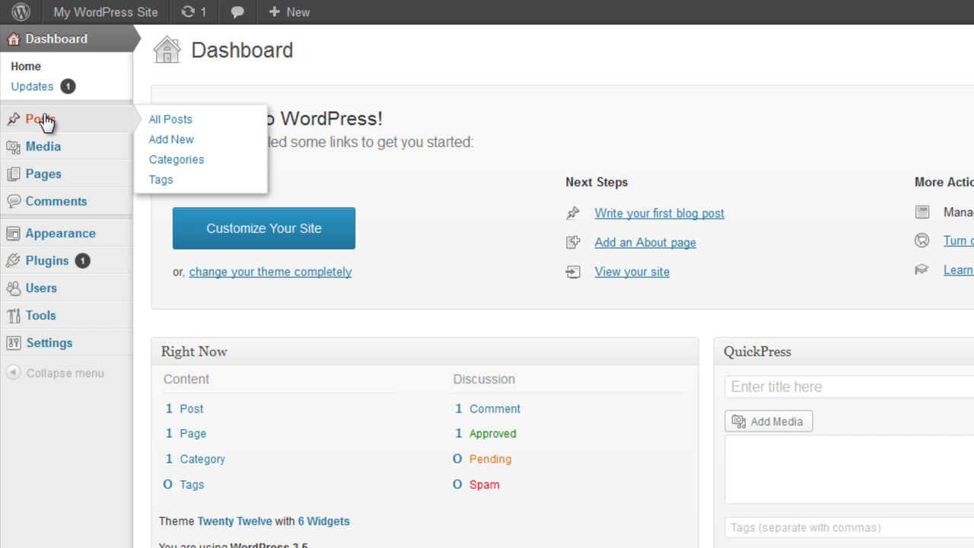
- Open the live site in a new tab, view it, then close that tab
{"action": "mouse_move", "coordinate": [67, 23]}
{"action": "right_click", "coordinate": [88, 43]}
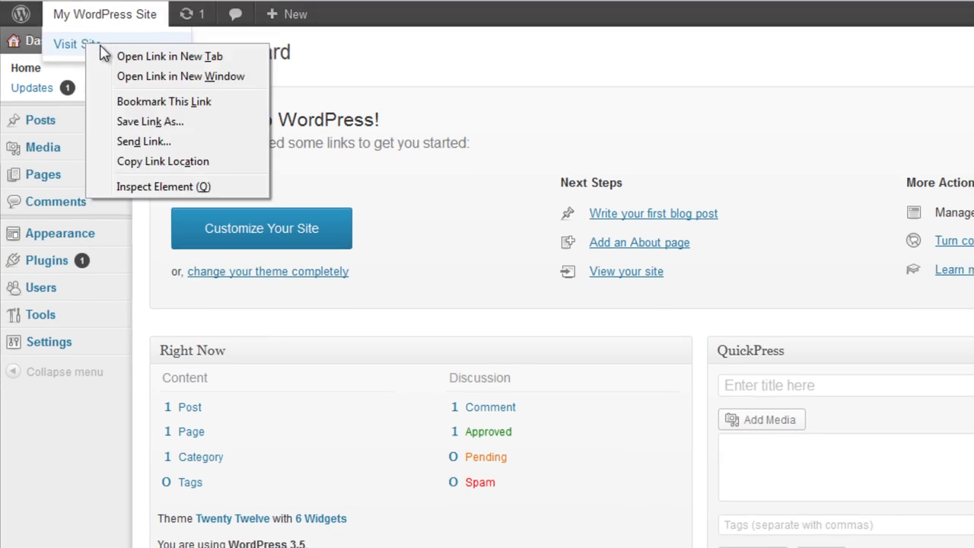
{"action": "left_click", "coordinate": [135, 55]}
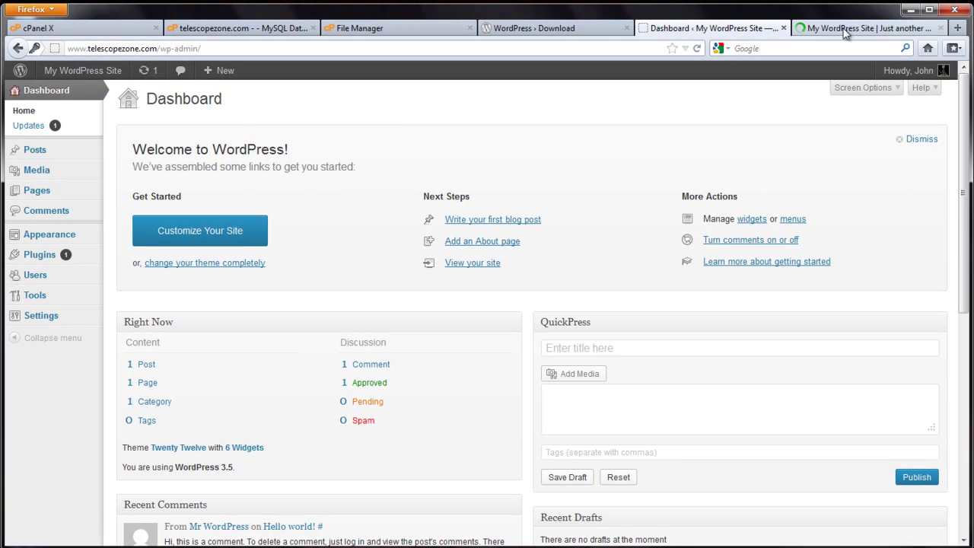
{"action": "left_click", "coordinate": [844, 29]}
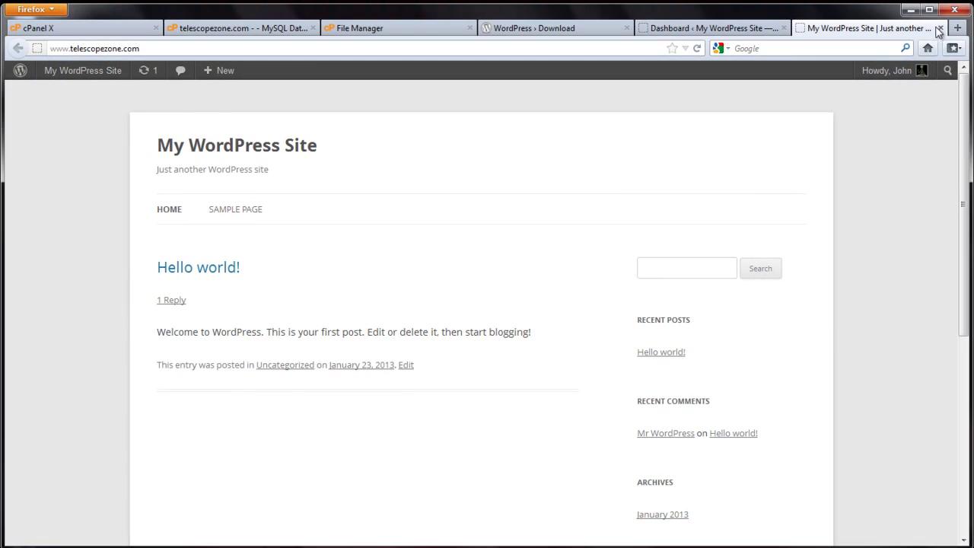
{"action": "left_click", "coordinate": [945, 25]}
- Log out of the admin account and go back to My WordPress Site
{"action": "mouse_move", "coordinate": [938, 71]}
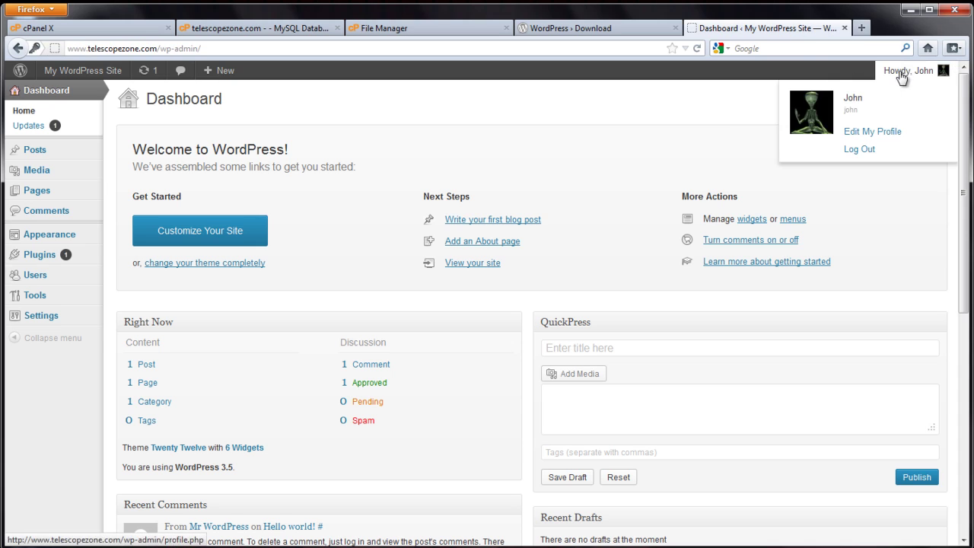
{"action": "left_click", "coordinate": [857, 152]}
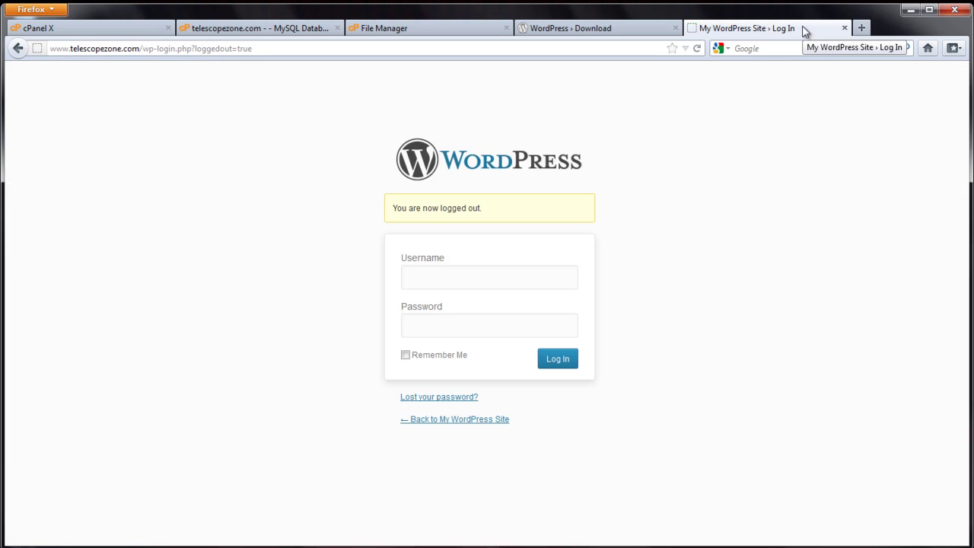
{"action": "left_click", "coordinate": [481, 419]}
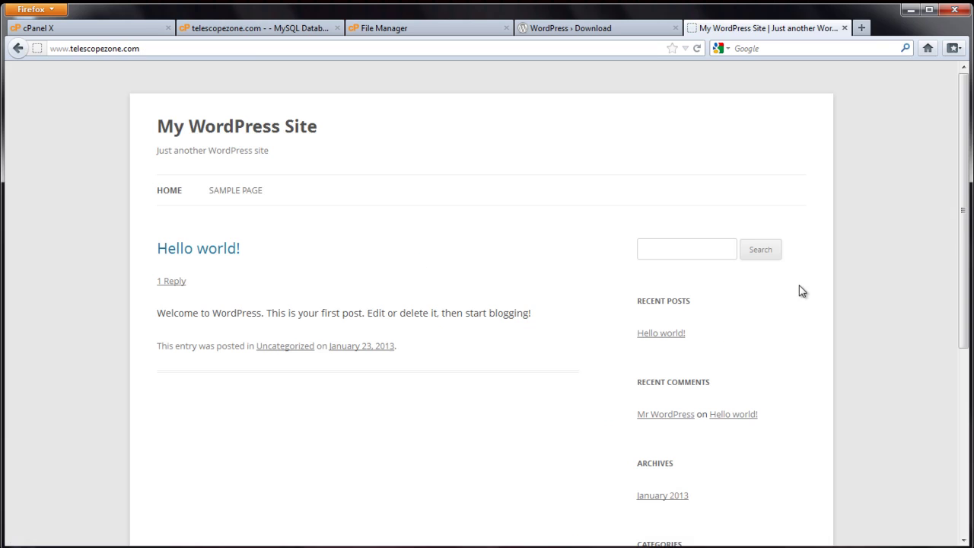